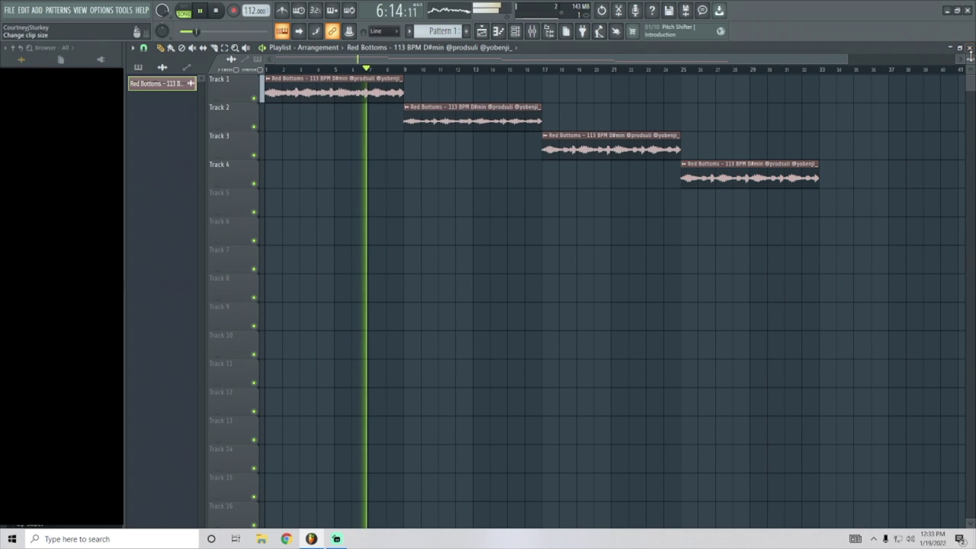
# - Close the High Hat channel's sampler settings and return to the playlist
pyautogui.moveTo(970, 55); pyautogui.dragTo(971, 67)
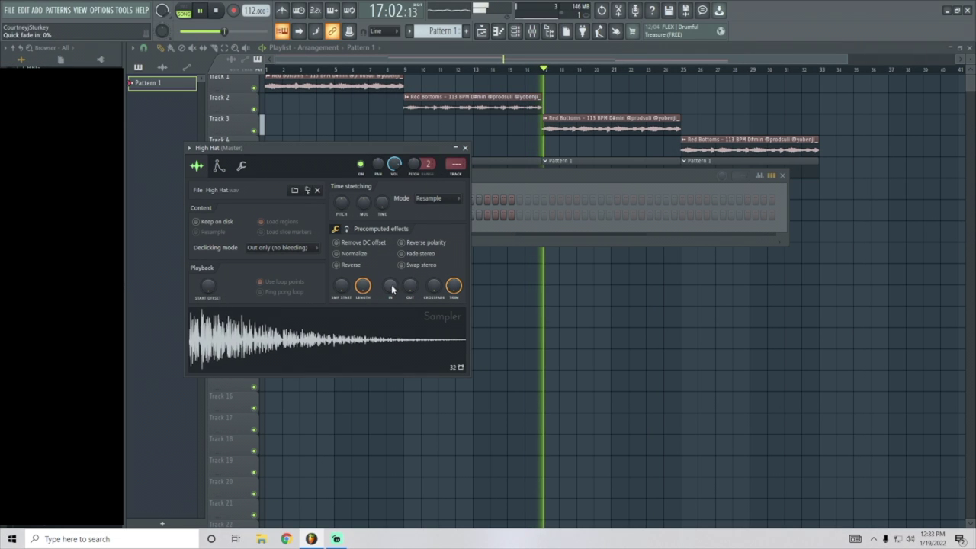
pyautogui.moveTo(389, 288); pyautogui.dragTo(392, 288)
pyautogui.doubleClick(465, 148)
pyautogui.rightClick(523, 153)
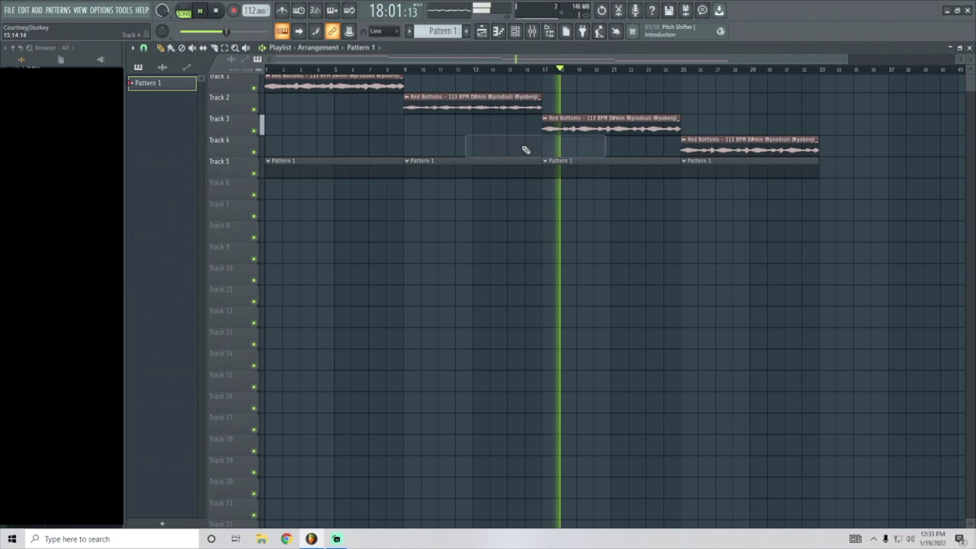
# - Open the channel rack and fill the High Hat channel on every 2 steps
pyautogui.click(517, 31)
pyautogui.rightClick(369, 214)
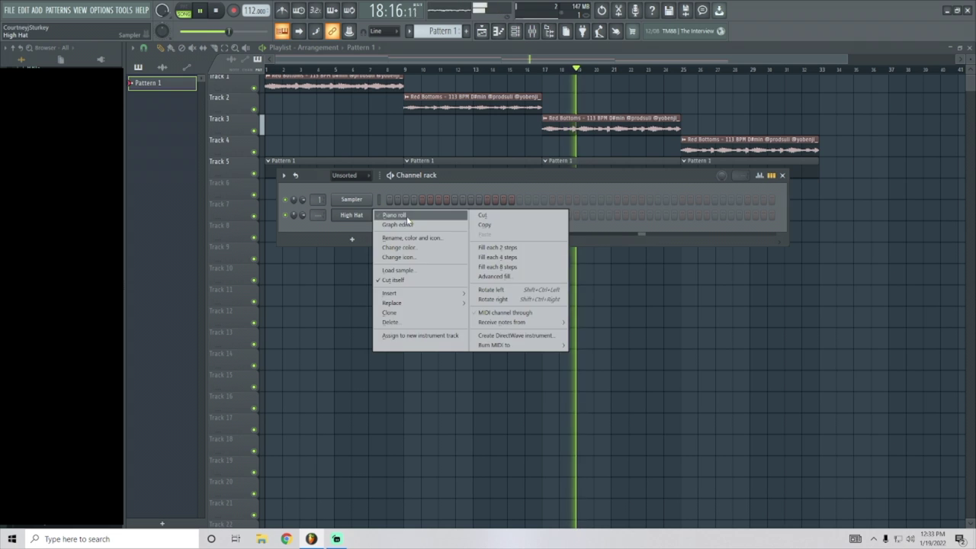
pyautogui.click(397, 216)
pyautogui.click(945, 99)
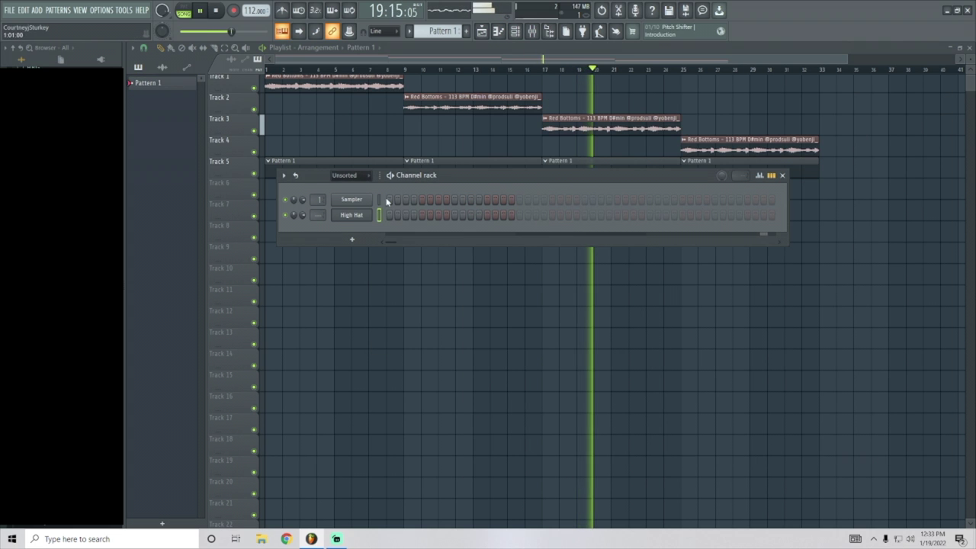
pyautogui.rightClick(374, 210)
pyautogui.click(481, 258)
pyautogui.rightClick(345, 214)
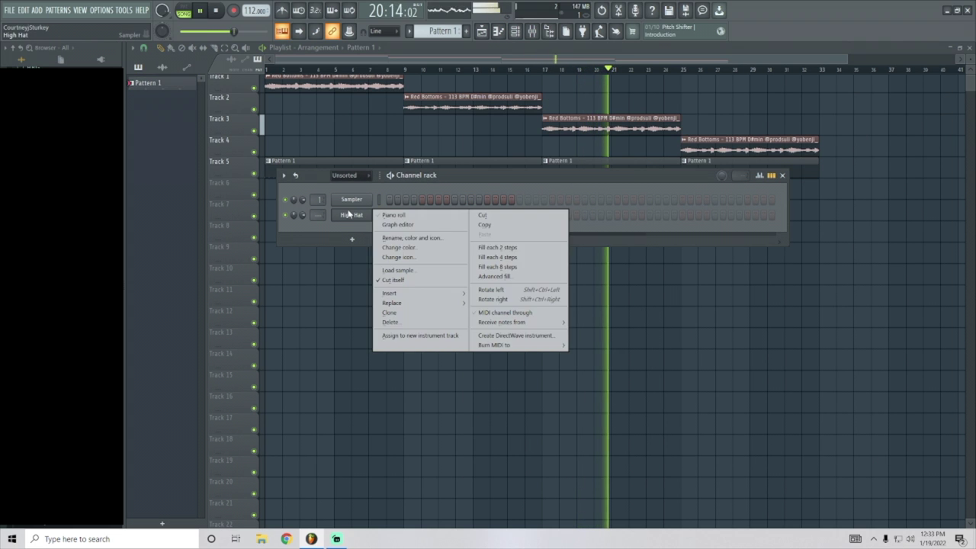
pyautogui.click(484, 248)
pyautogui.rightClick(366, 220)
pyautogui.click(397, 225)
pyautogui.rightClick(369, 217)
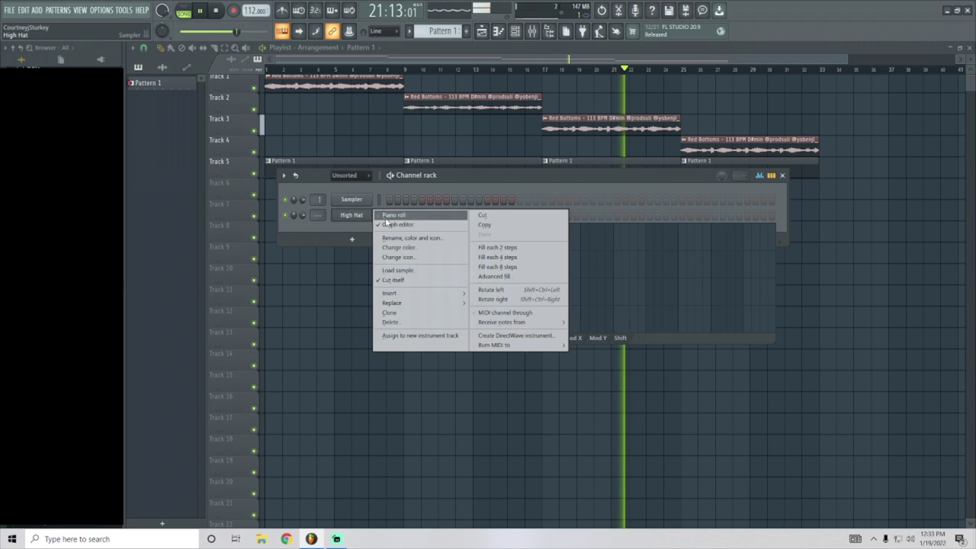
pyautogui.click(391, 224)
pyautogui.rightClick(366, 216)
pyautogui.click(392, 224)
# - Duplicate all the High Hat notes in the piano roll until they fill eight bars, and return to the channel rack
pyautogui.rightClick(362, 217)
pyautogui.click(389, 215)
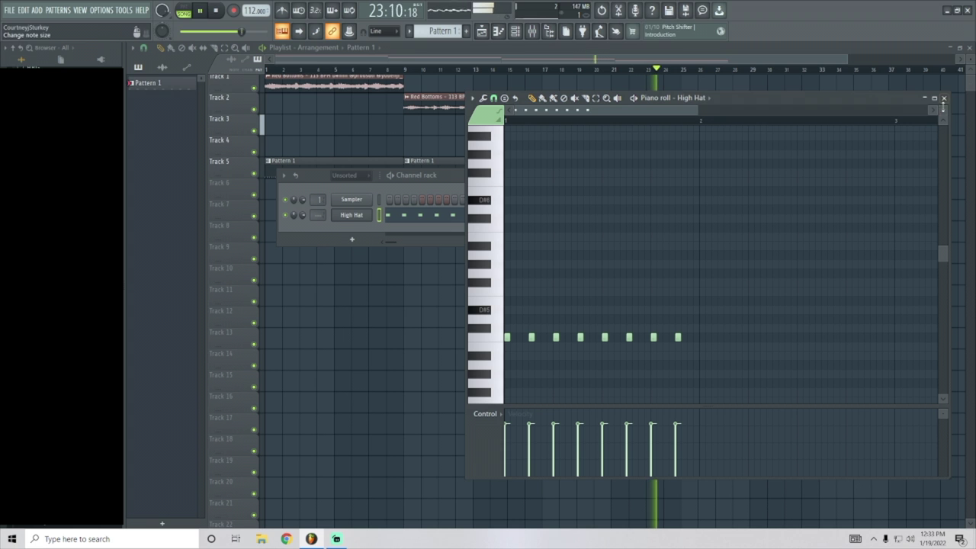
pyautogui.scroll(-1, 485, 263)
pyautogui.hotkey('ctrl', 'a')
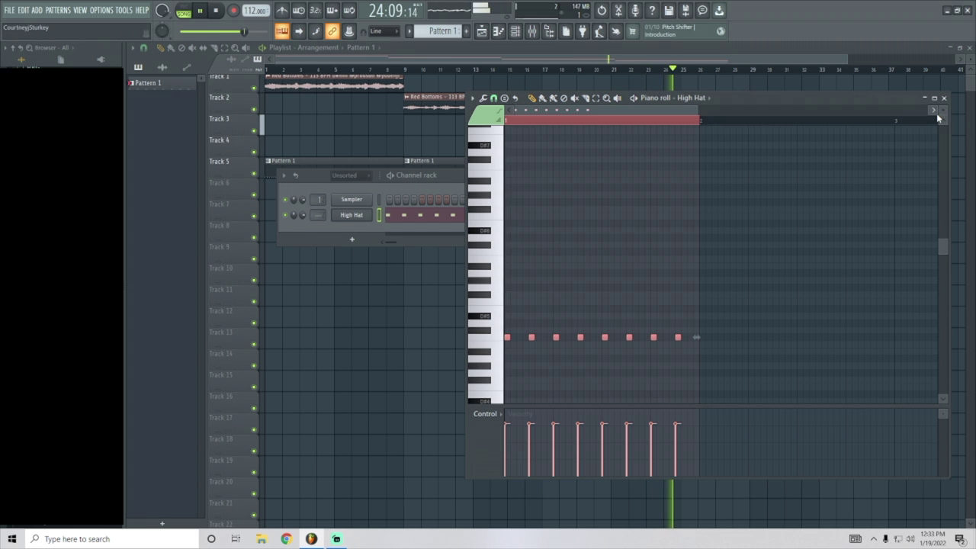
pyautogui.hotkey('ctrl', 'b')
pyautogui.hotkey('ctrl', 'b')
pyautogui.hotkey('ctrl', 'b')
pyautogui.hotkey('ctrl', 'b')
pyautogui.hotkey('ctrl', 'b')
pyautogui.scroll(4, 780, 112)
pyautogui.hotkey('ctrl', 'd')
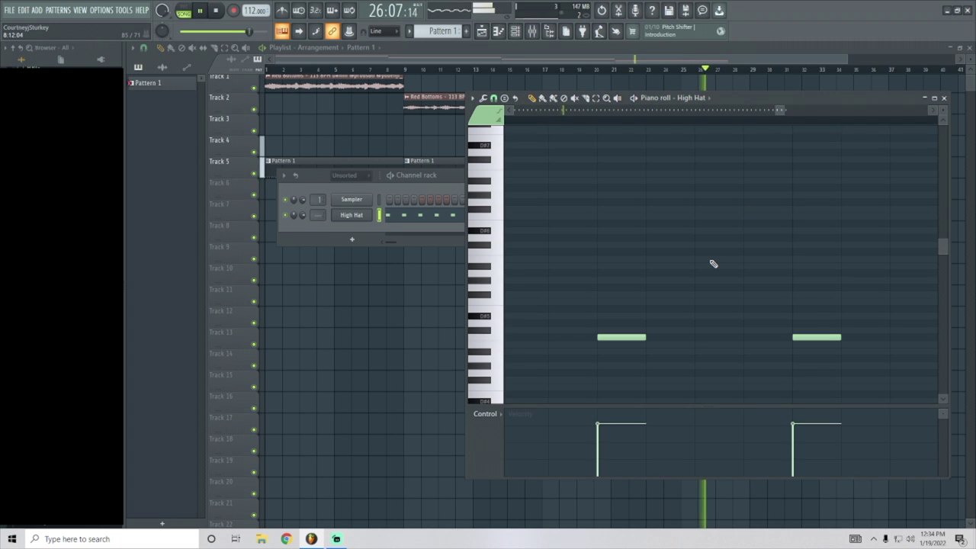
pyautogui.scroll(-2, 713, 261)
pyautogui.scroll(-6, 778, 221)
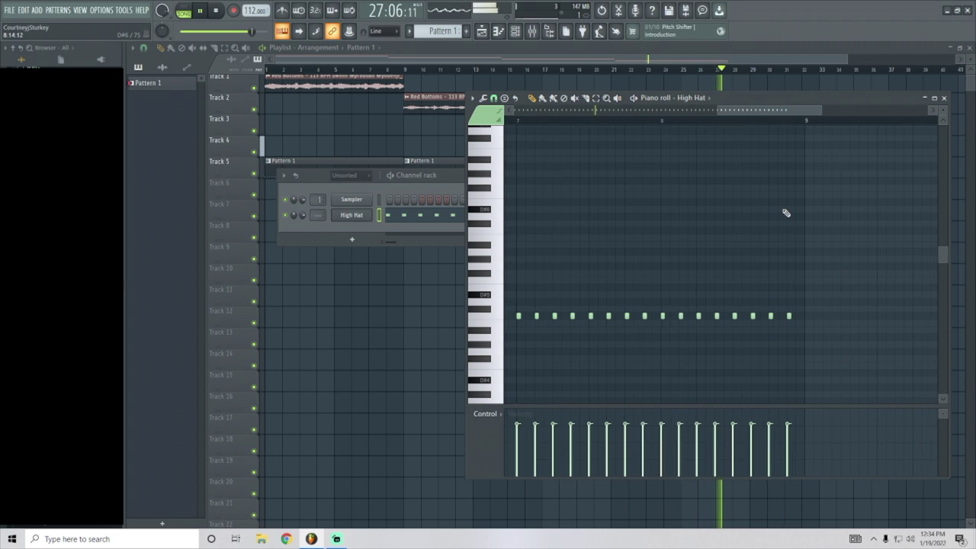
pyautogui.scroll(-2, 778, 214)
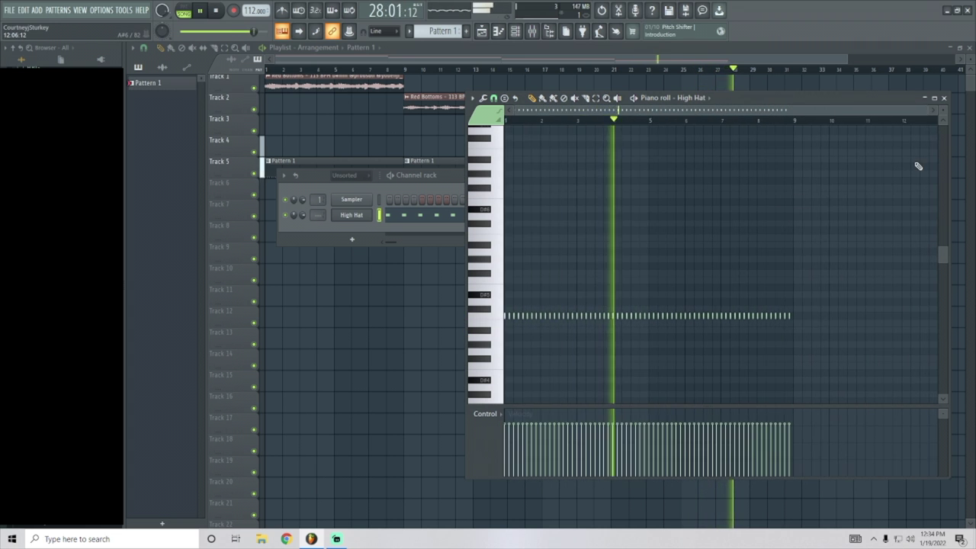
pyautogui.click(945, 97)
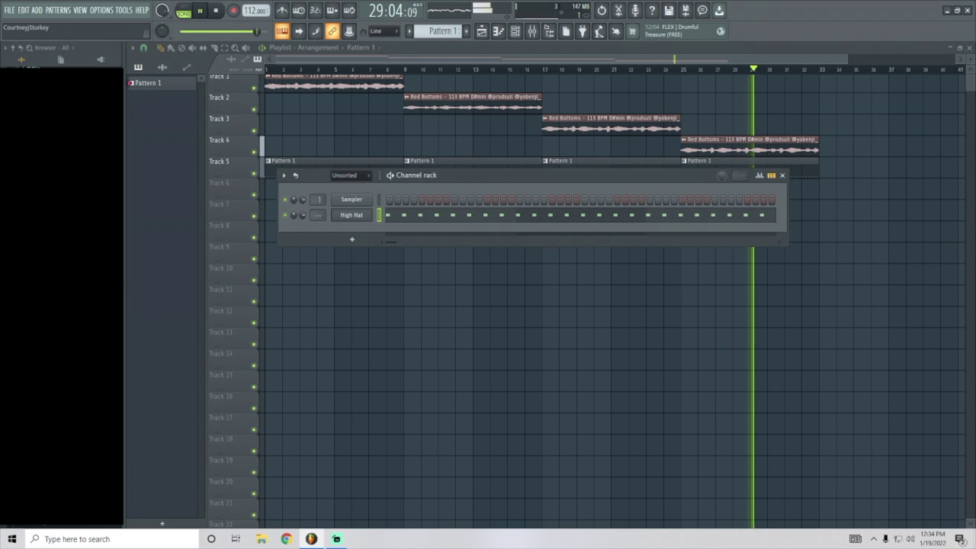
# - Add a Clap channel, place claps on step 9 of bars 1 to 3, and apply quick legato to them
pyautogui.moveTo(342, 226); pyautogui.dragTo(453, 236)
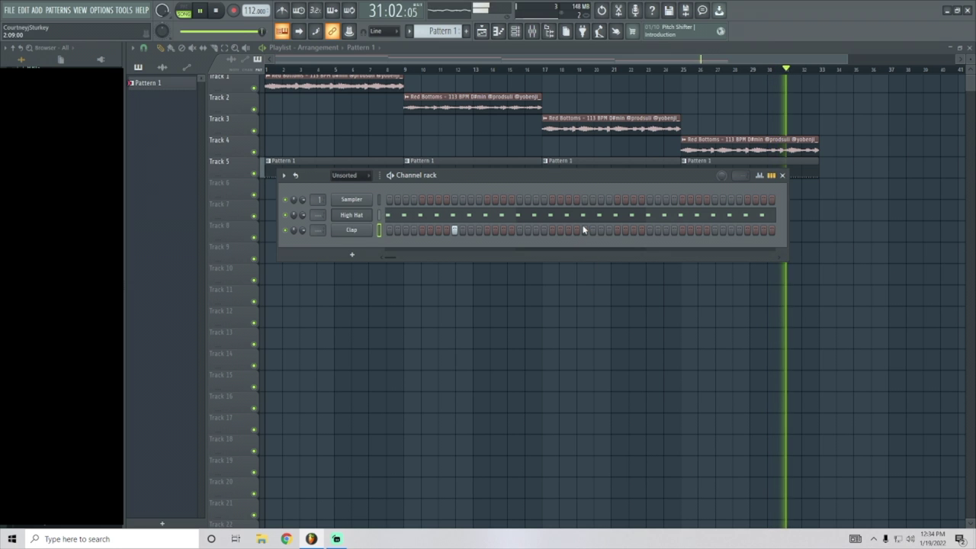
pyautogui.rightClick(370, 229)
pyautogui.click(404, 233)
pyautogui.click(596, 314)
pyautogui.hotkey('ctrl', 'l')
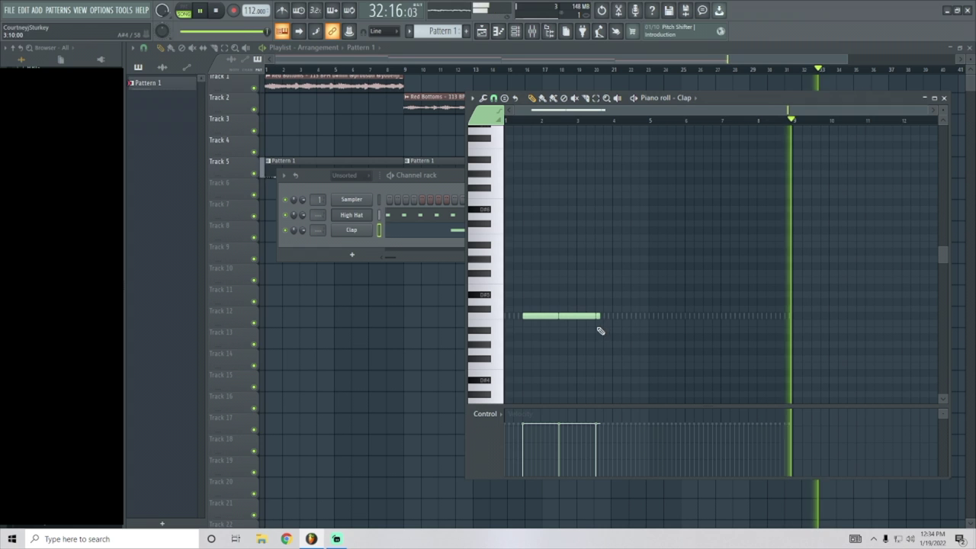
# - Repeat the claps through bar 8 as short hits, one per bar, and close the Clap piano roll
pyautogui.scroll(2, 599, 309)
pyautogui.scroll(2, 601, 313)
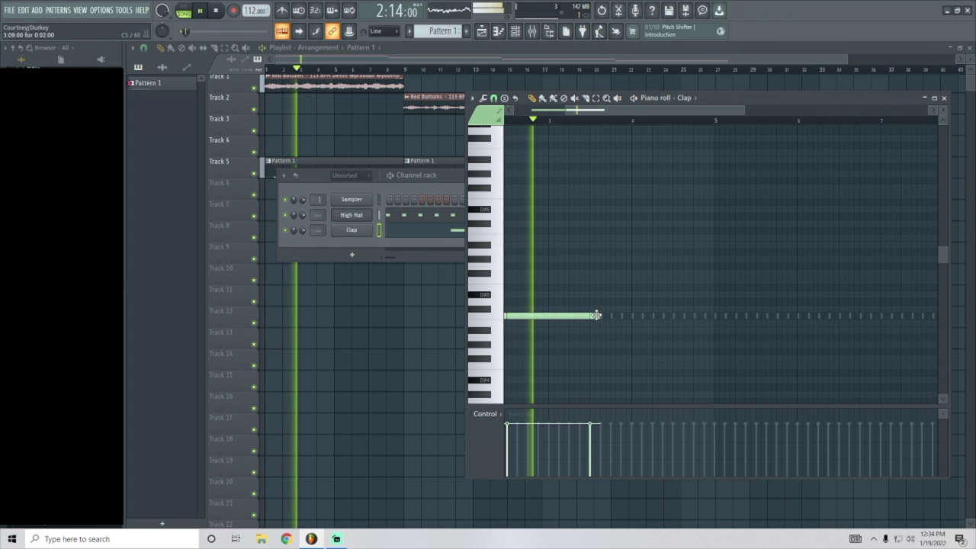
pyautogui.hotkey('ctrl', 'b')
pyautogui.hotkey('ctrl', 'b')
pyautogui.hotkey('ctrl', 'b')
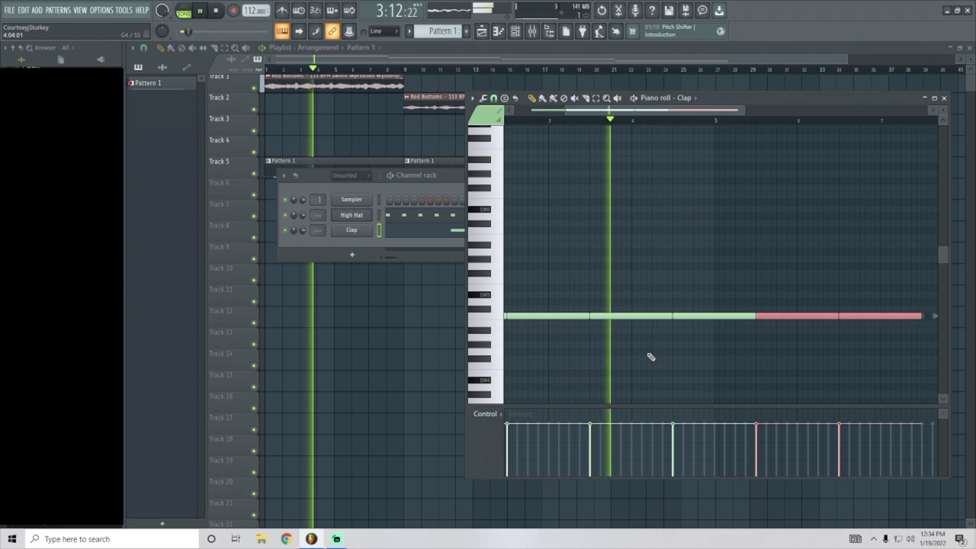
pyautogui.hotkey('shift', 'd')
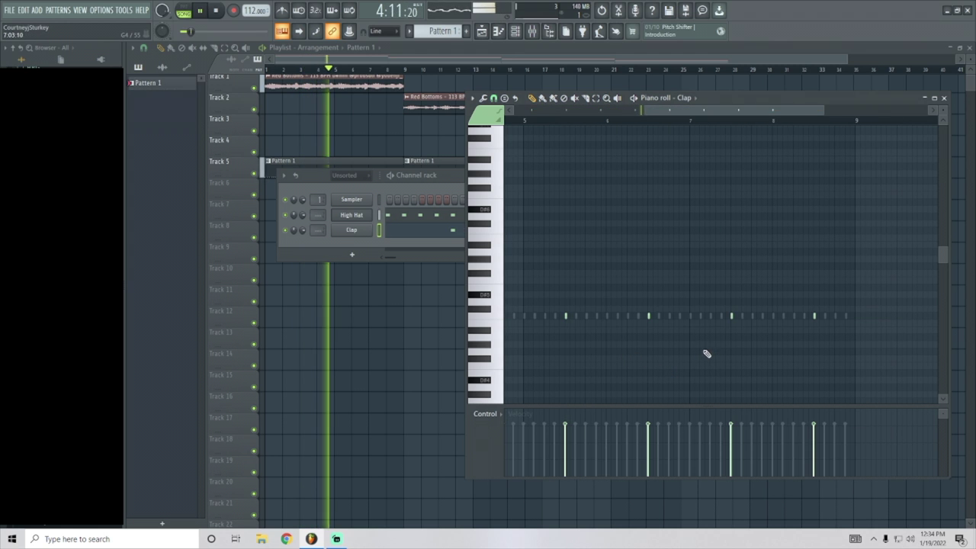
pyautogui.click(944, 98)
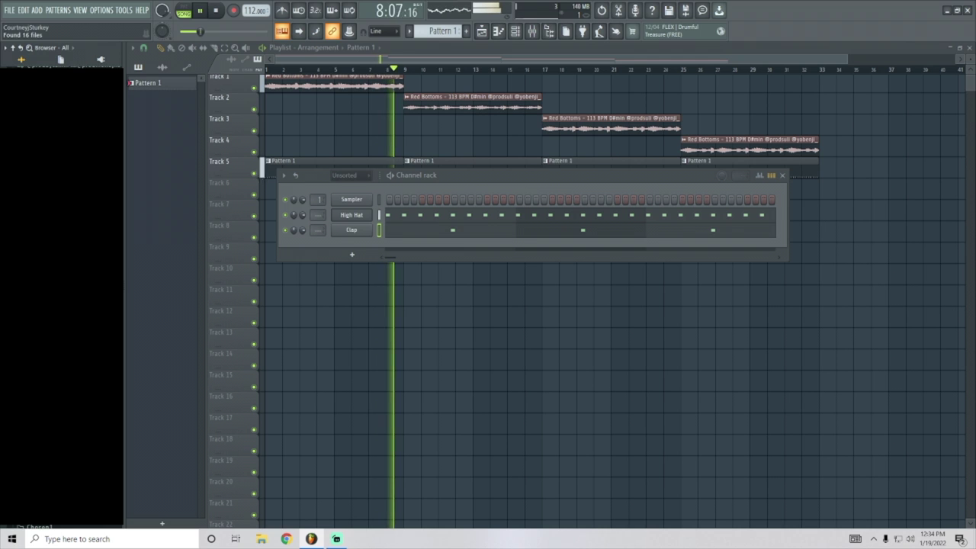
# - Load the TBB [Essentials] Kick (1) and nick mira - freebo 808 1 - Loop_2 samples into new sampler channels
pyautogui.rightClick(124, 222)
pyautogui.click(137, 237)
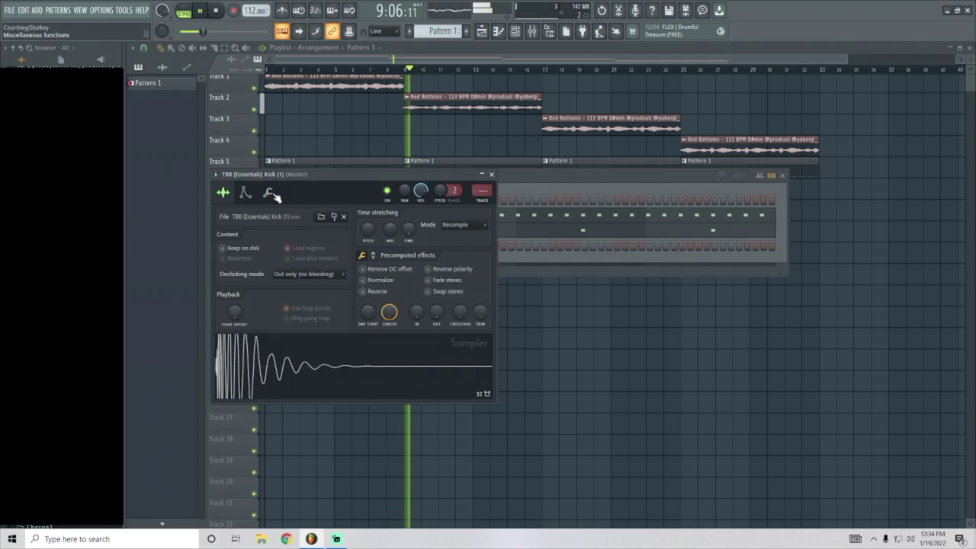
pyautogui.click(492, 175)
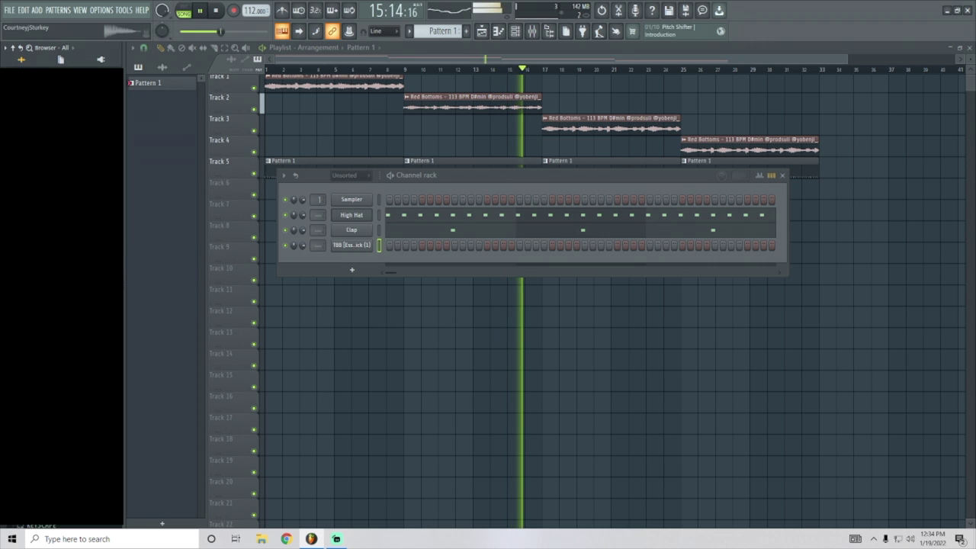
pyautogui.rightClick(124, 253)
pyautogui.click(127, 267)
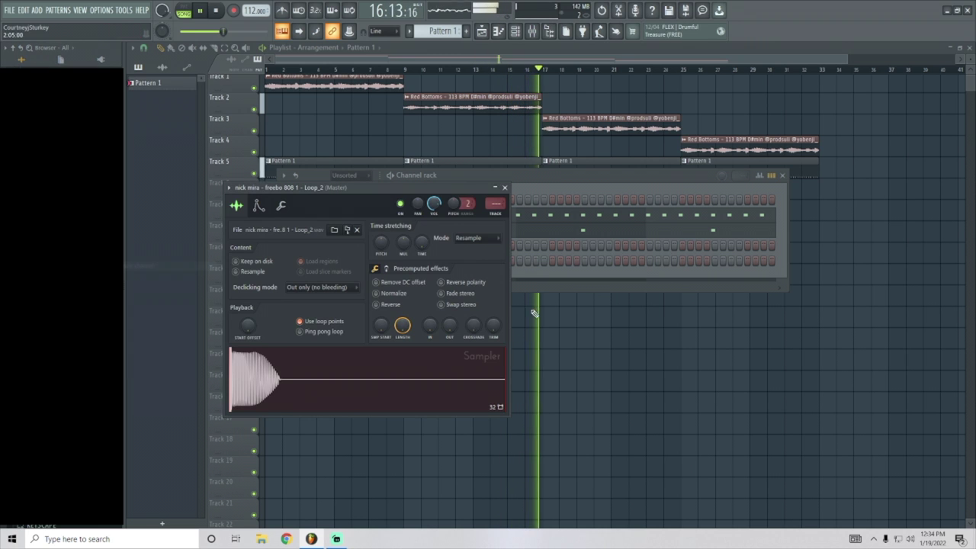
pyautogui.click(506, 188)
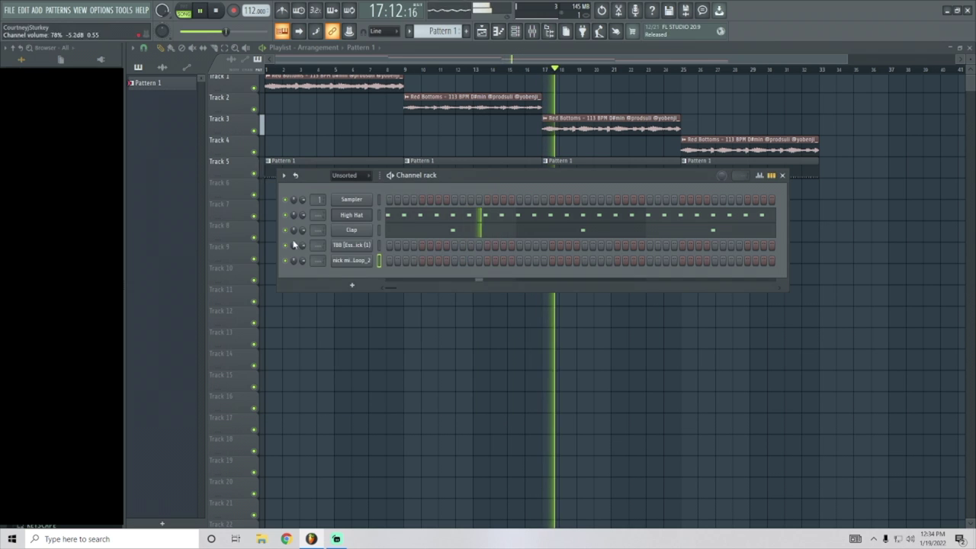
# - Place an 808 note at the start of bar 1 in the piano roll, raise it to D#7 and audition it
pyautogui.rightClick(355, 262)
pyautogui.click(368, 264)
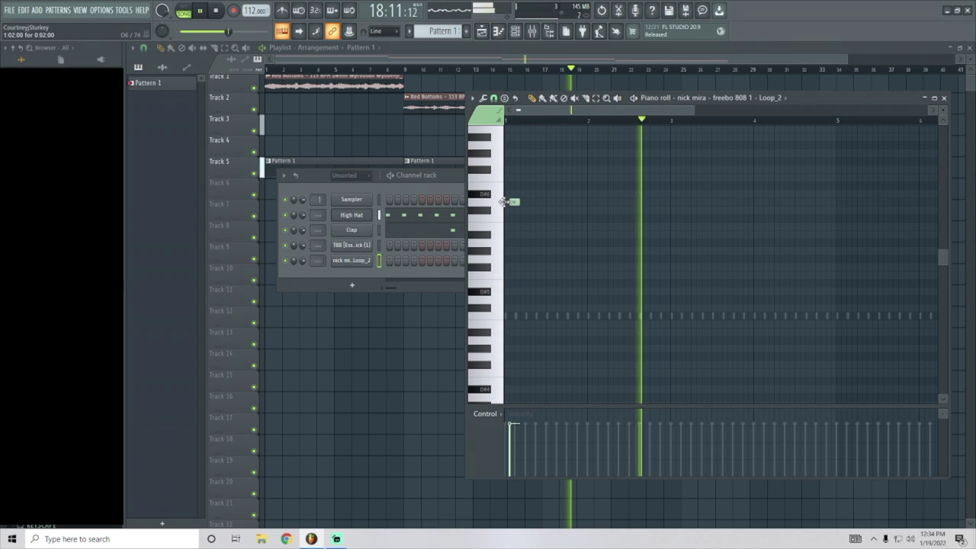
pyautogui.click(507, 196)
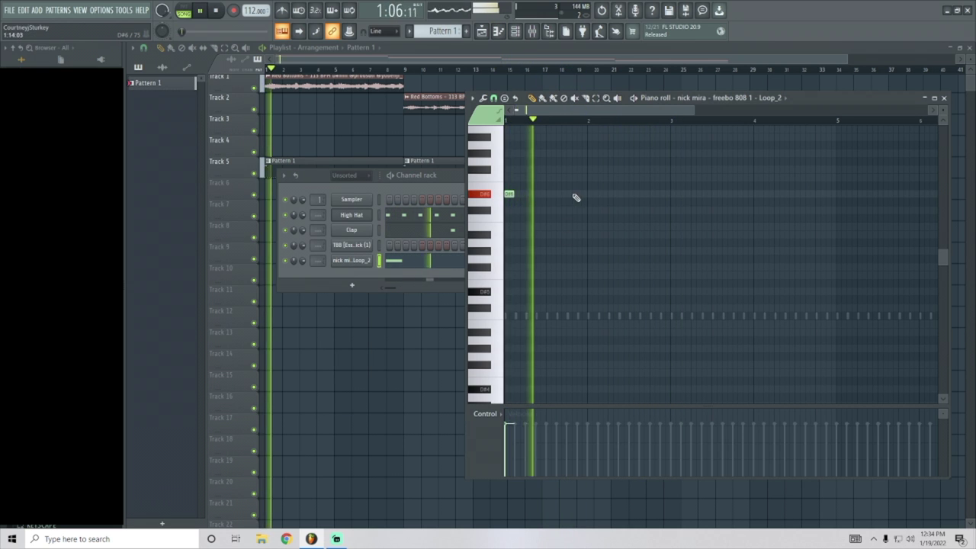
pyautogui.press('space')
pyautogui.press('space')
pyautogui.scroll(-2, 586, 211)
pyautogui.scroll(5, 581, 216)
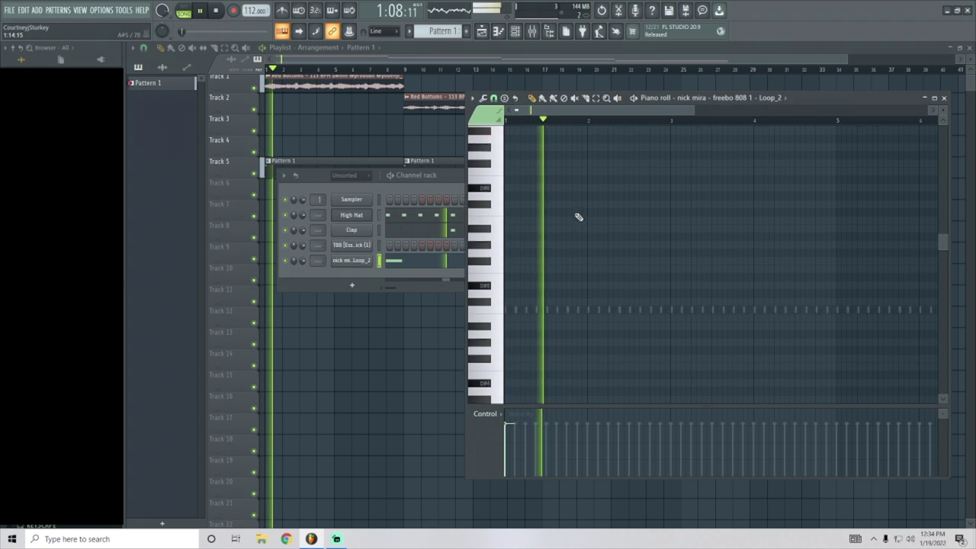
pyautogui.hotkey('ctrl', 'a')
pyautogui.press('space')
pyautogui.press('space')
# - Add 808 notes at D#7 on step 13 of bar 1, B6 on step 5 and A#6 on step 11 of bar 2
pyautogui.click(572, 168)
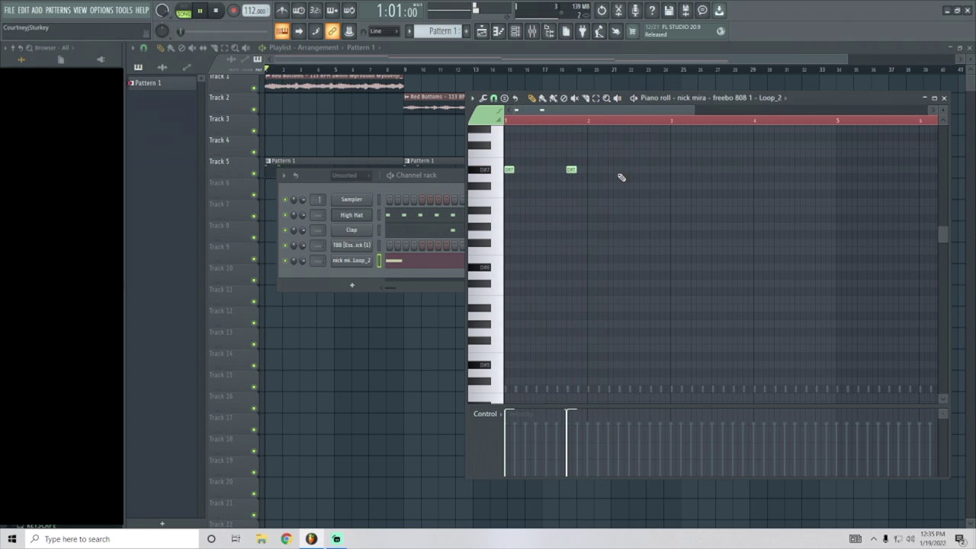
pyautogui.click(612, 168)
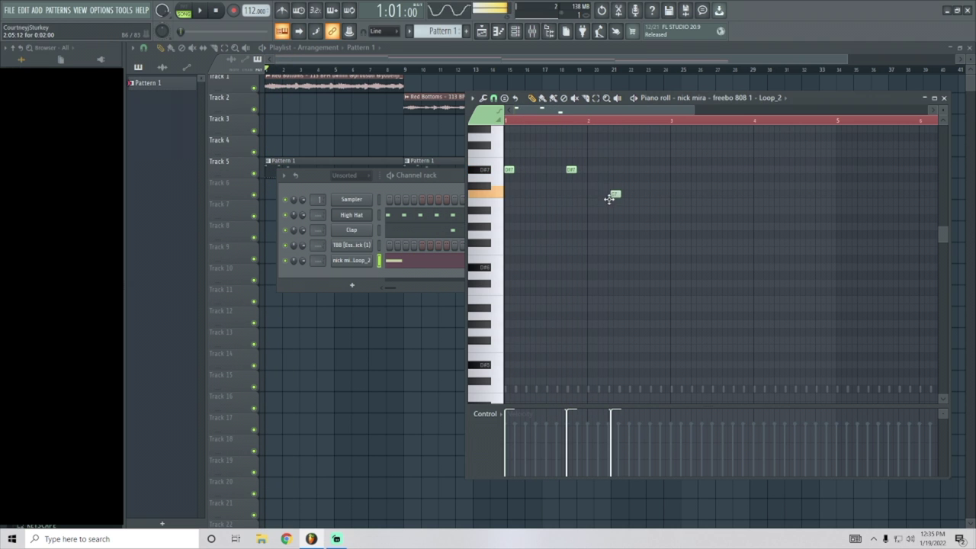
pyautogui.moveTo(607, 210)
pyautogui.mouseDown()
pyautogui.moveTo(608, 218)
pyautogui.moveTo(610, 201)
pyautogui.mouseUp()
pyautogui.click(645, 211)
# - Play back the 808 line, continue it through bar 4 with D#7, B6 and A#6 notes, and apply quick legato
pyautogui.press('space')
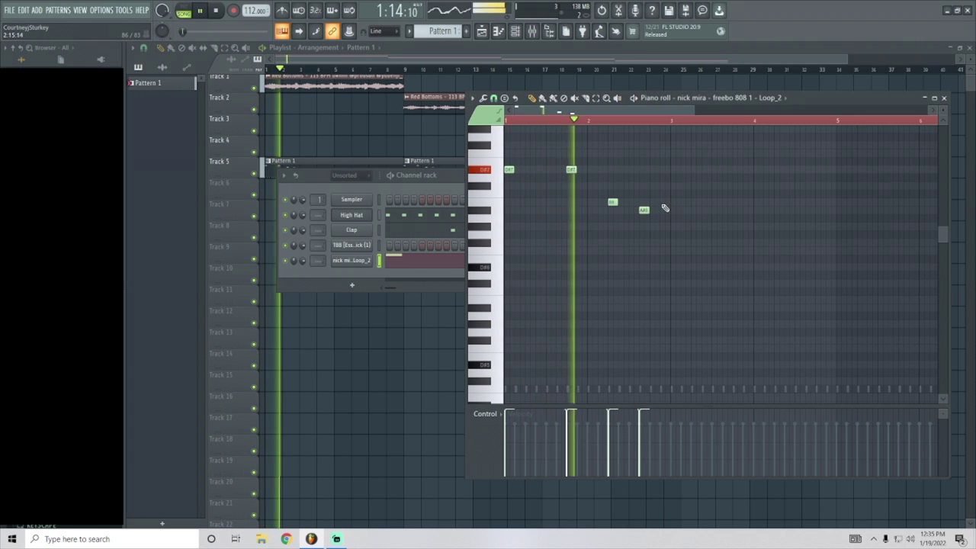
pyautogui.press('space')
pyautogui.press('space')
pyautogui.click(673, 209)
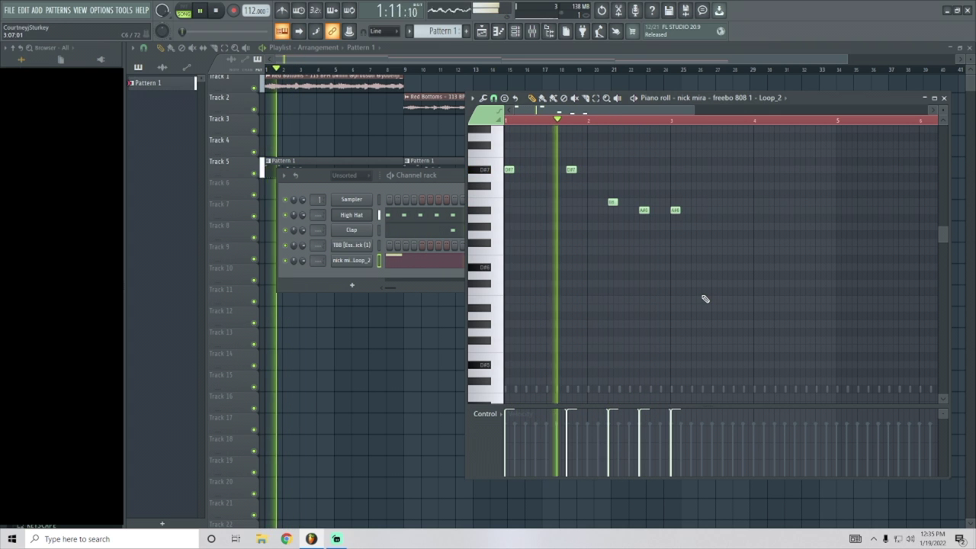
pyautogui.hotkey('ctrl', 'l')
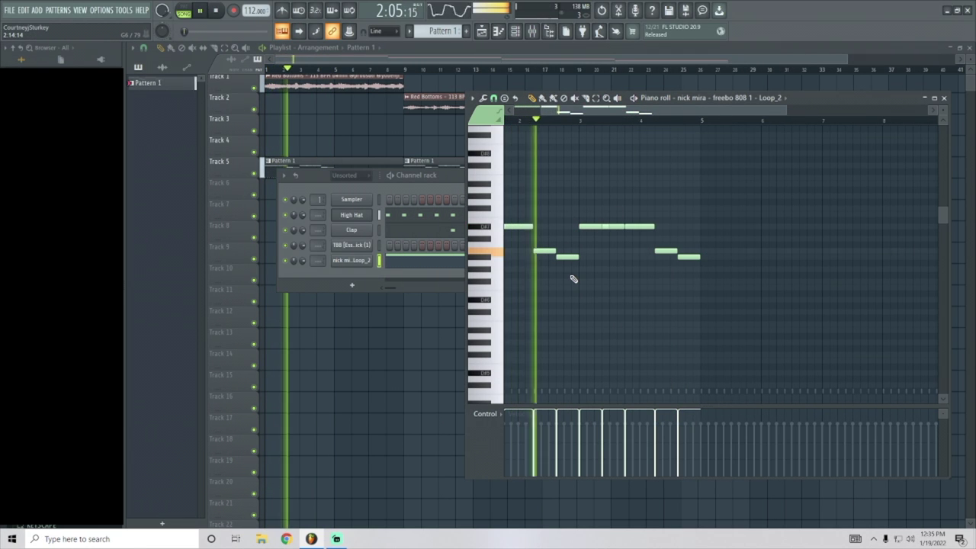
# - Shorten the last A#6 note in bar 4, add a second A#6 note after it, and play back the ending
pyautogui.scroll(-1, 700, 259)
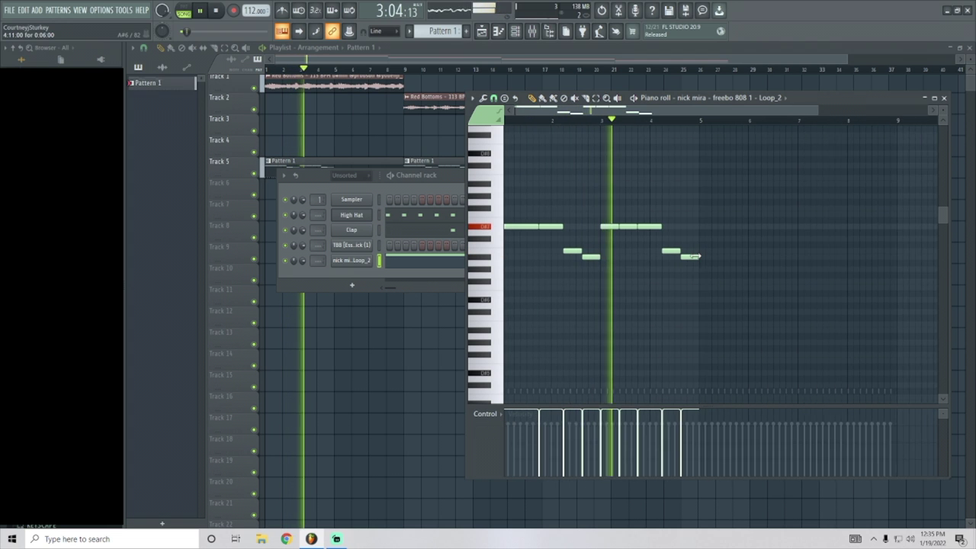
pyautogui.scroll(2, 702, 264)
pyautogui.scroll(2, 704, 265)
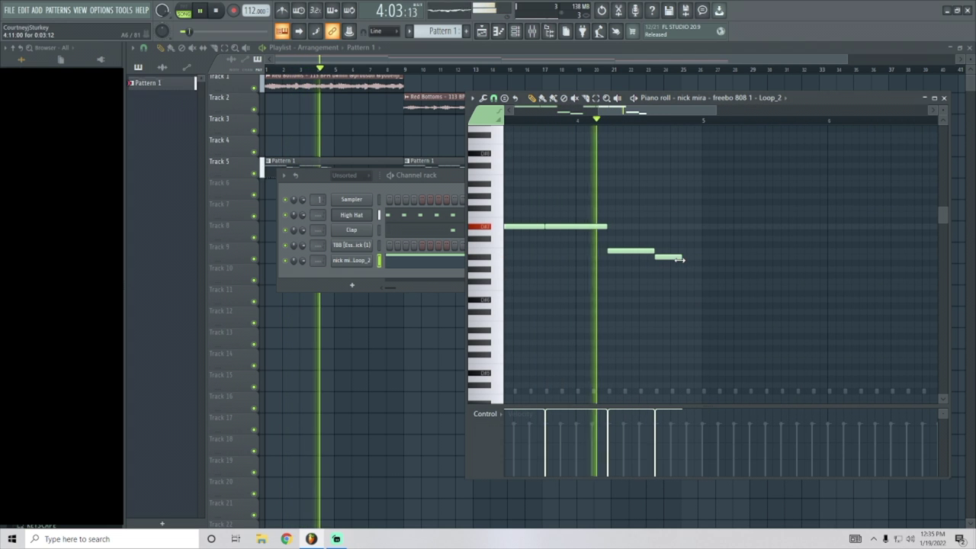
pyautogui.click(680, 257)
pyautogui.press('space')
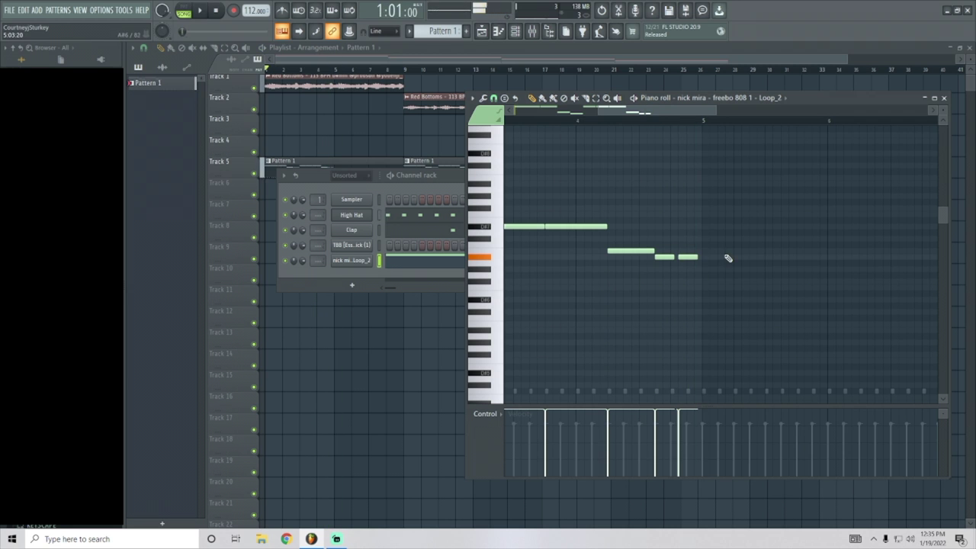
pyautogui.scroll(2, 690, 255)
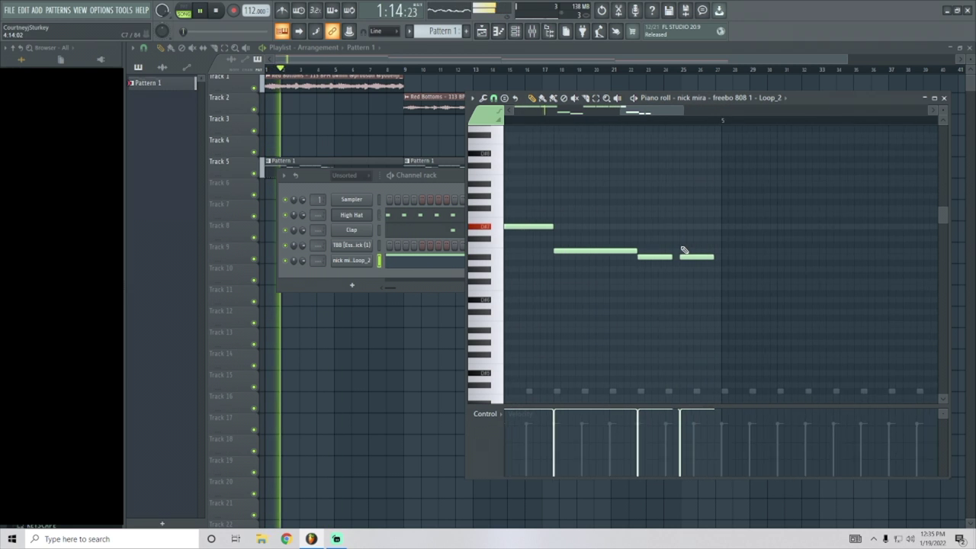
pyautogui.click(602, 120)
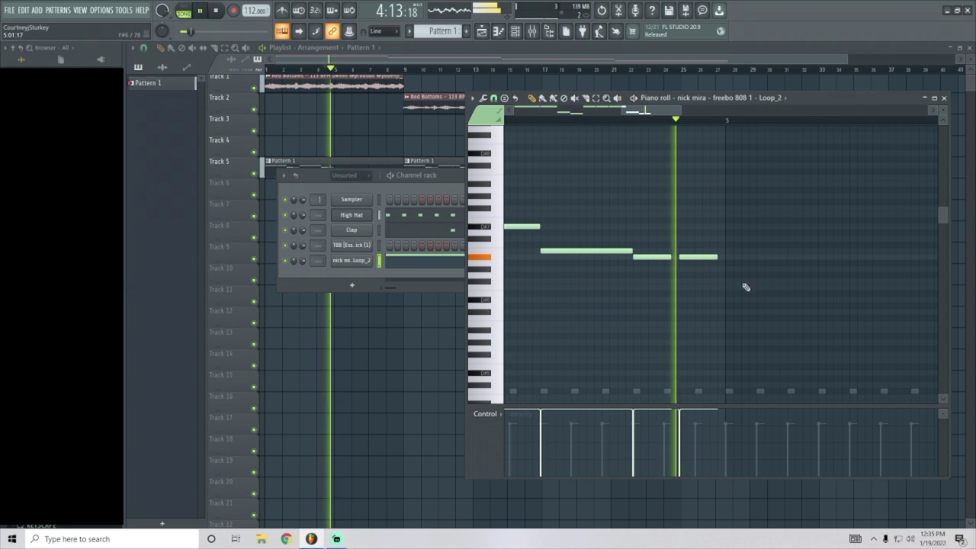
# - Move the second closing A#6 note in bar 4 later so that it ends at the start of bar 5
pyautogui.press('space')
pyautogui.press('space')
pyautogui.press('space')
pyautogui.click(703, 251)
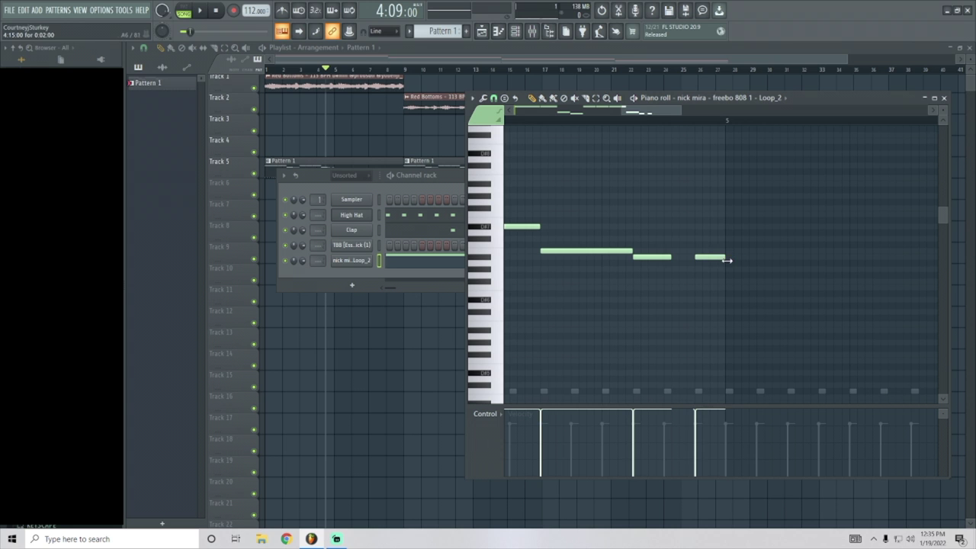
# - Raise both closing A#6 notes in bar 4 an octave to A#7 and play back the ending
pyautogui.hotkey('ctrl', 'Up')
pyautogui.press('space')
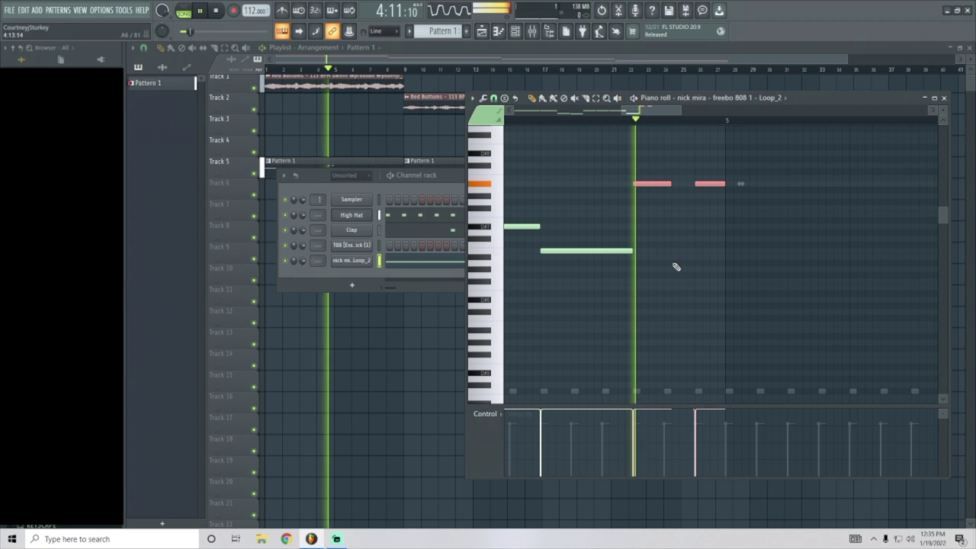
pyautogui.press('space')
# - Duplicate the four-bar 808 line into bars 5 to 8 and play back the repeat
pyautogui.hotkey('ctrl', 'b')
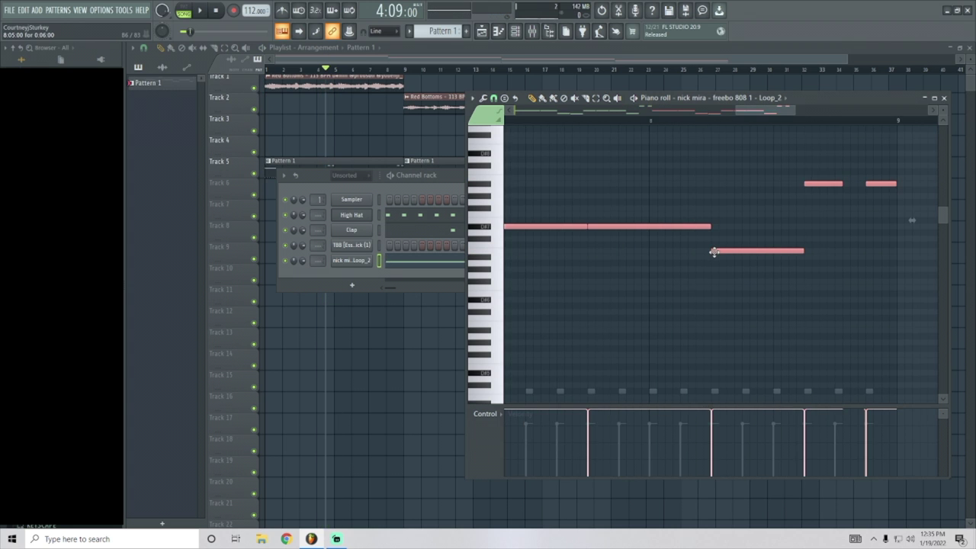
pyautogui.press('space')
pyautogui.scroll(3, 579, 252)
pyautogui.scroll(-4, 581, 232)
pyautogui.scroll(-2, 585, 228)
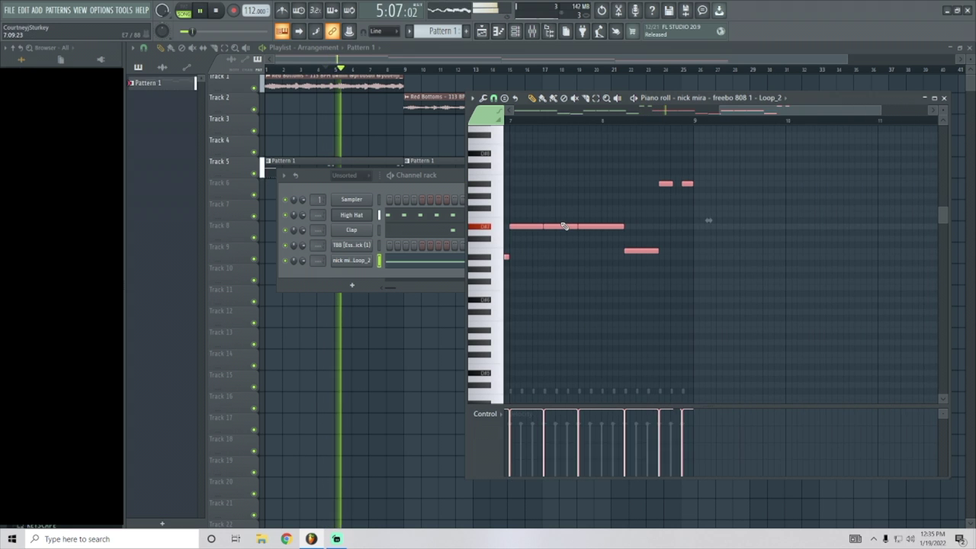
pyautogui.scroll(-2, 527, 215)
pyautogui.scroll(1, 534, 219)
pyautogui.scroll(1, 752, 245)
pyautogui.press('space')
pyautogui.press('space')
pyautogui.scroll(-2, 713, 226)
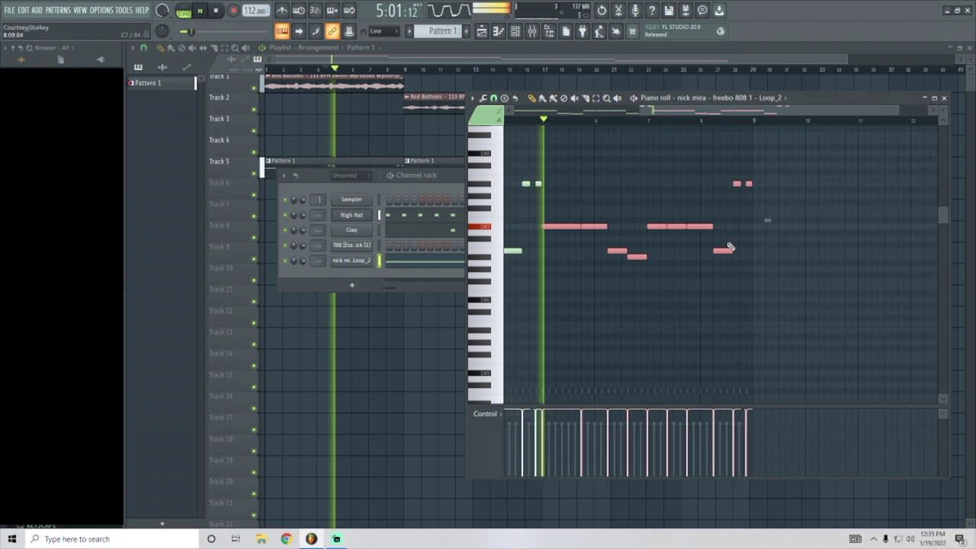
# - Split the B6 note in bar 8, raise its shortened second part an octave to B7, and play back the line
pyautogui.scroll(4, 732, 245)
pyautogui.keyDown('ctrl'); pyautogui.click(715, 251); pyautogui.keyUp('ctrl')
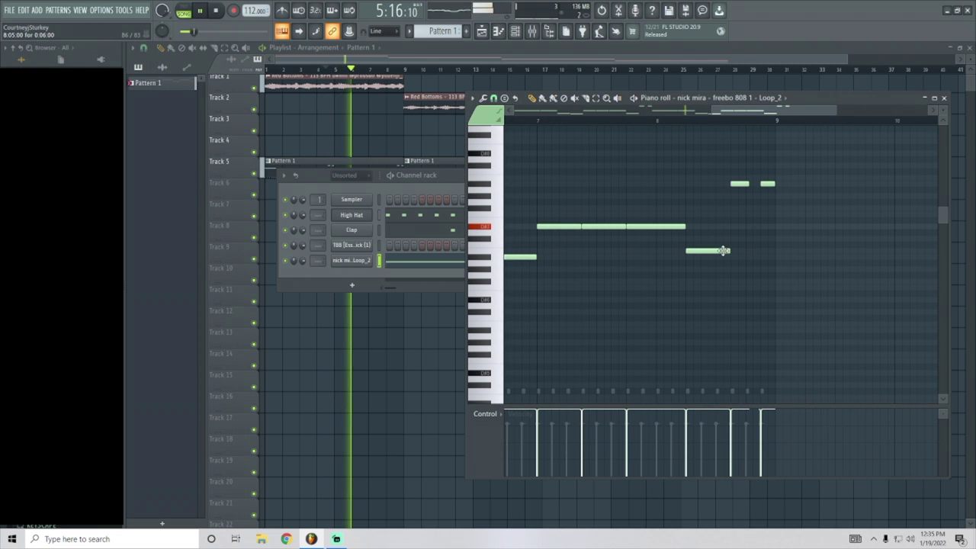
pyautogui.moveTo(700, 254); pyautogui.dragTo(727, 250)
pyautogui.keyDown('ctrl'); pyautogui.click(716, 252); pyautogui.keyUp('ctrl')
pyautogui.hotkey('ctrl', 'Up')
pyautogui.press('space')
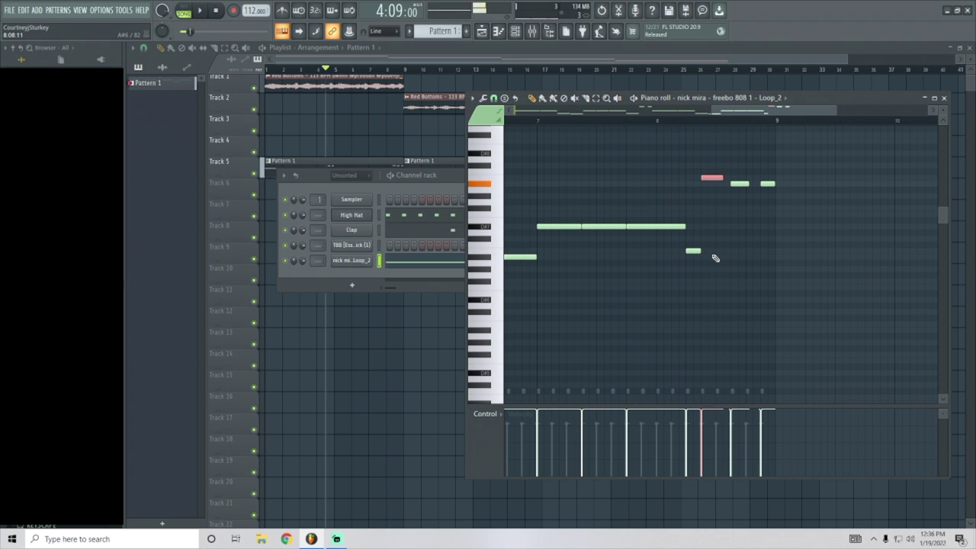
pyautogui.click(672, 114)
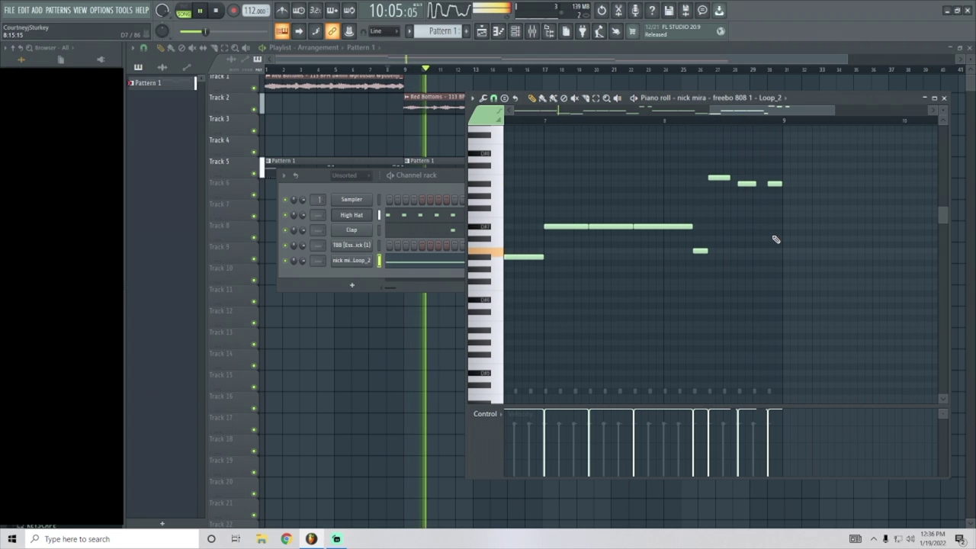
# - Shift the whole 808 line down two octaves with the gaps between notes closed, and lower the final bar 8 note to A#4
pyautogui.scroll(-5, 771, 228)
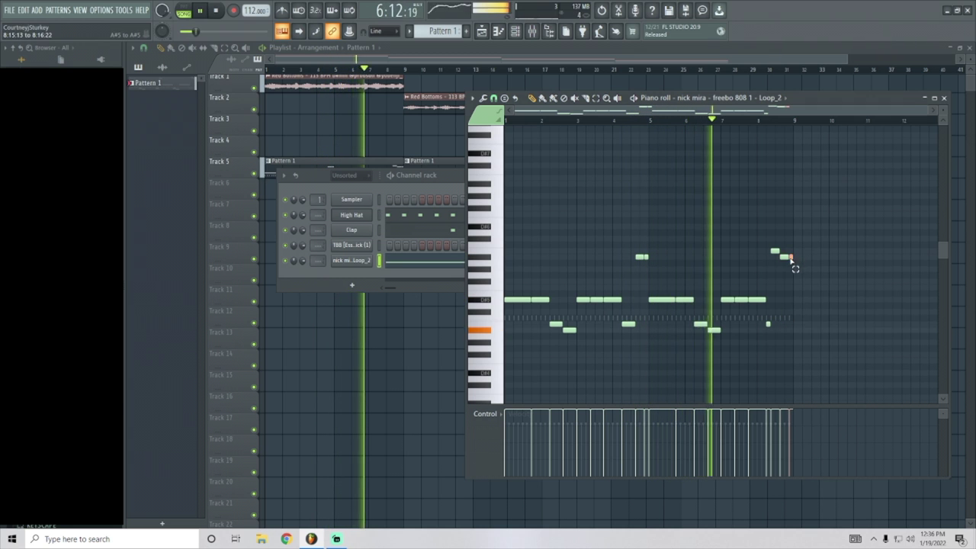
pyautogui.click(791, 329)
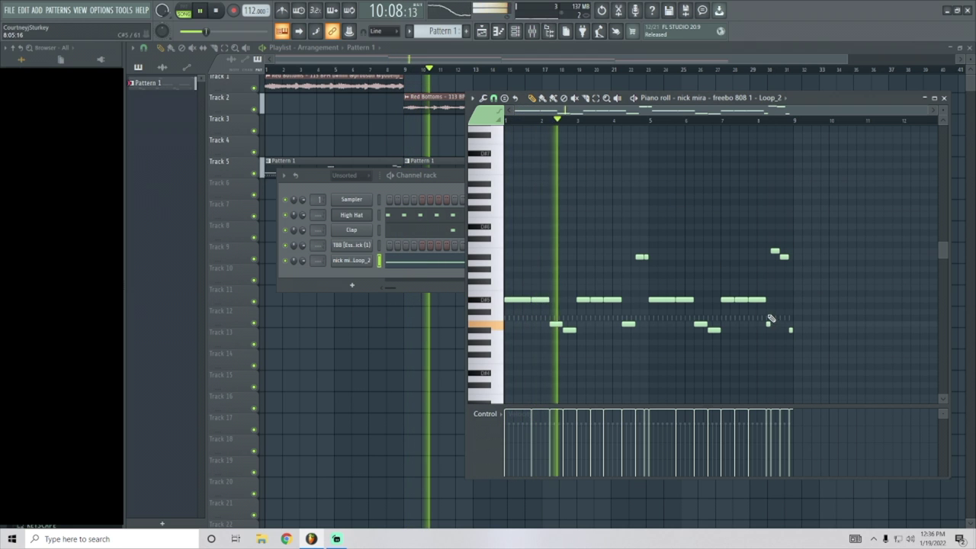
# - Copy the 808 notes into the TBB Essentials kick channel and open them in the piano roll
pyautogui.click(944, 98)
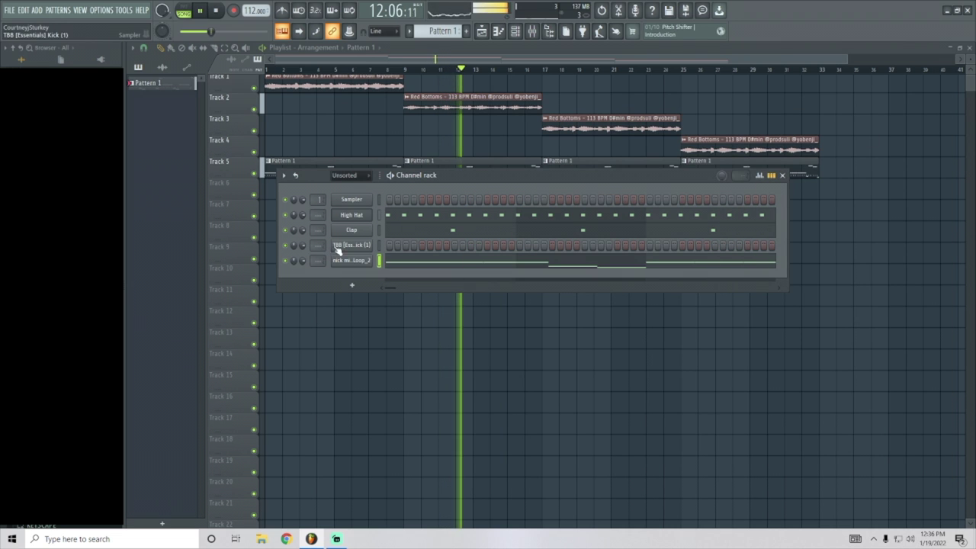
pyautogui.click(372, 245)
pyautogui.click(492, 174)
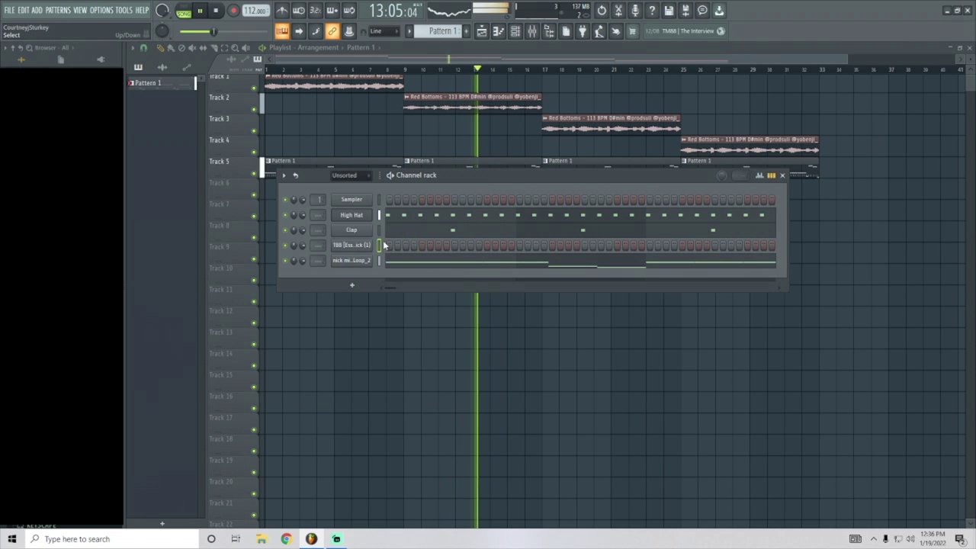
pyautogui.click(448, 248)
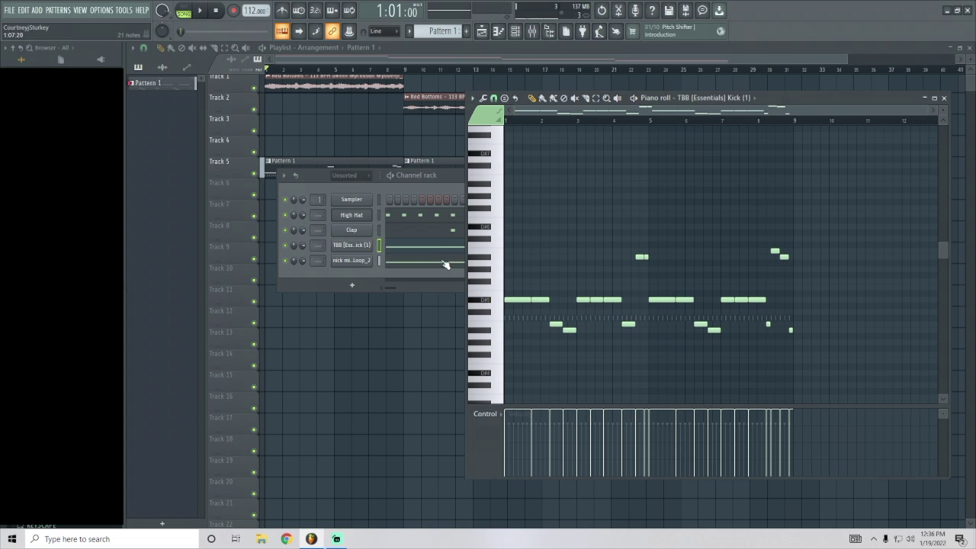
# - Limit all kick notes to C5, shorten them to brief hits, and audition the kick with the 808
pyautogui.hotkey('alt', 'k')
pyautogui.click(580, 328)
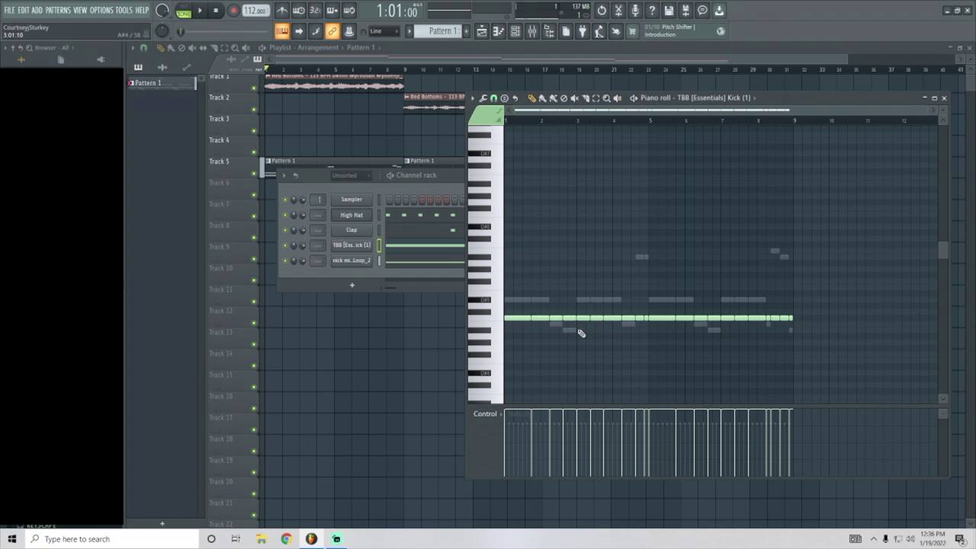
pyautogui.press('space')
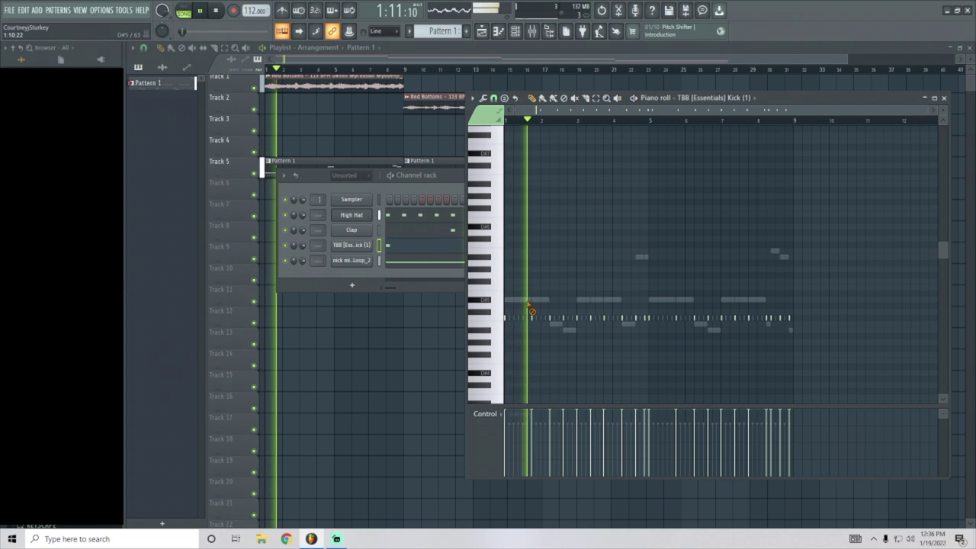
pyautogui.press('space')
# - Chop the final A#4 note in bar 8 of the 808 line into four short repeated notes
pyautogui.press('space')
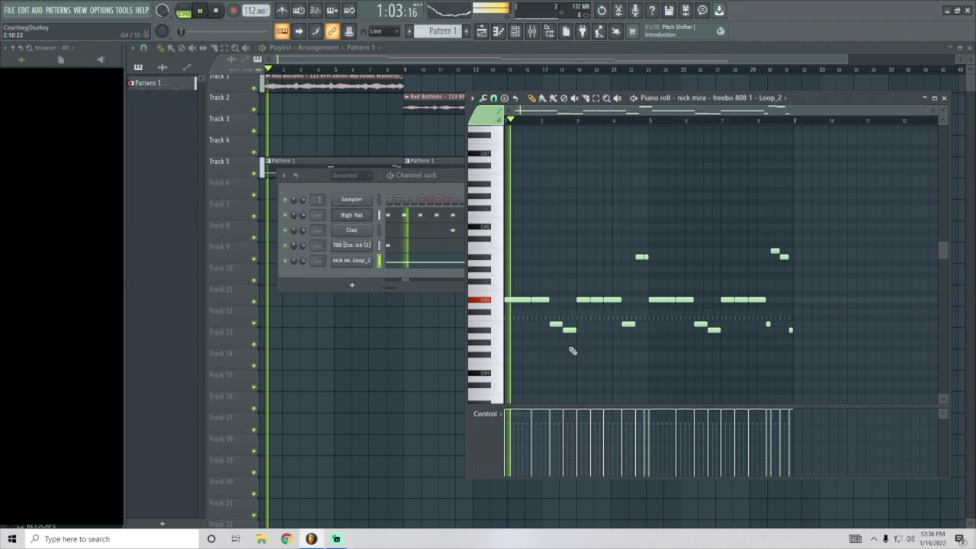
pyautogui.scroll(2, 638, 326)
pyautogui.scroll(3, 637, 325)
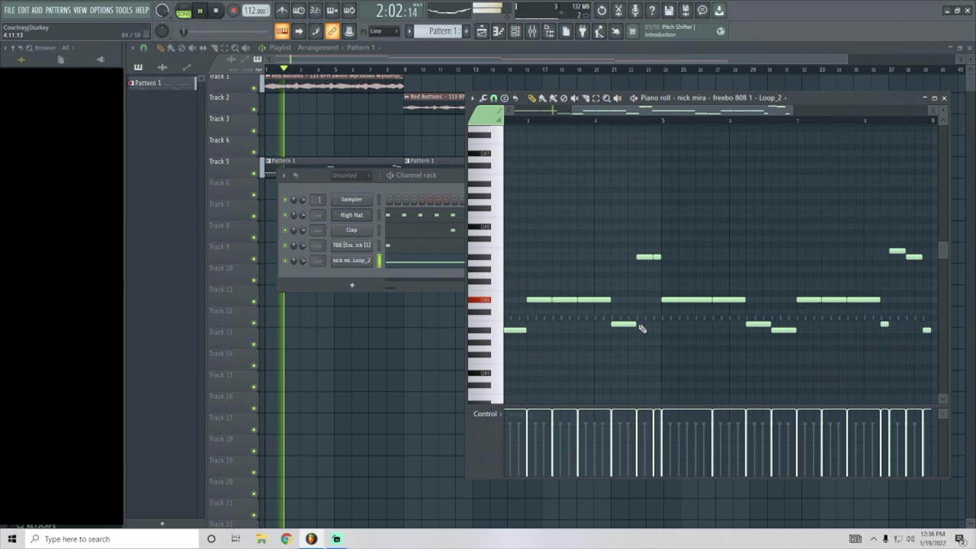
pyautogui.scroll(-5, 622, 324)
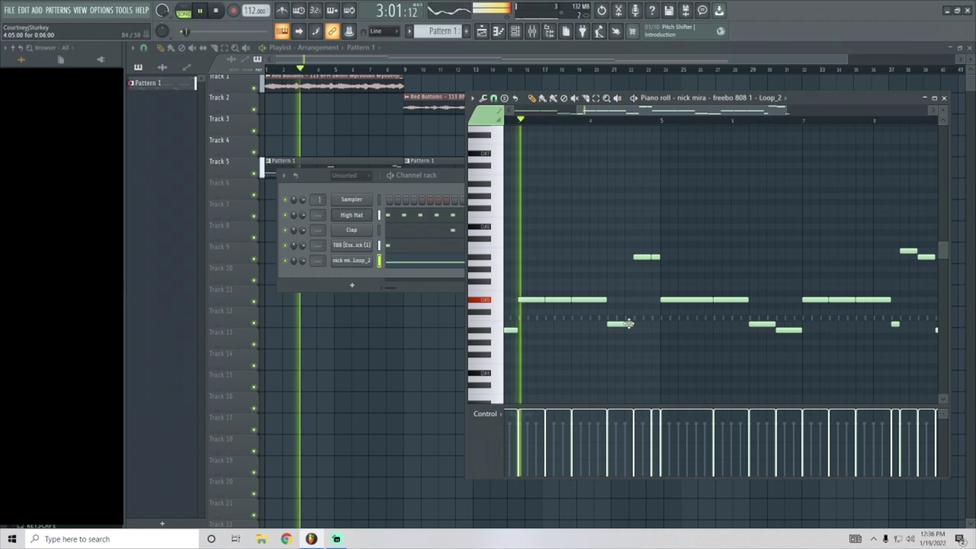
pyautogui.scroll(2, 630, 317)
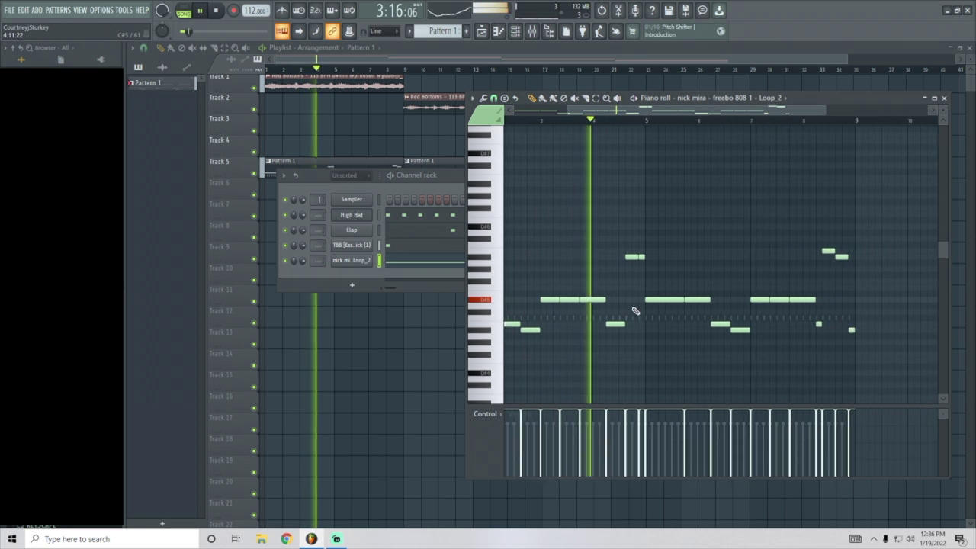
pyautogui.scroll(-2, 913, 274)
pyautogui.keyDown('ctrl'); pyautogui.click(890, 331); pyautogui.keyUp('ctrl')
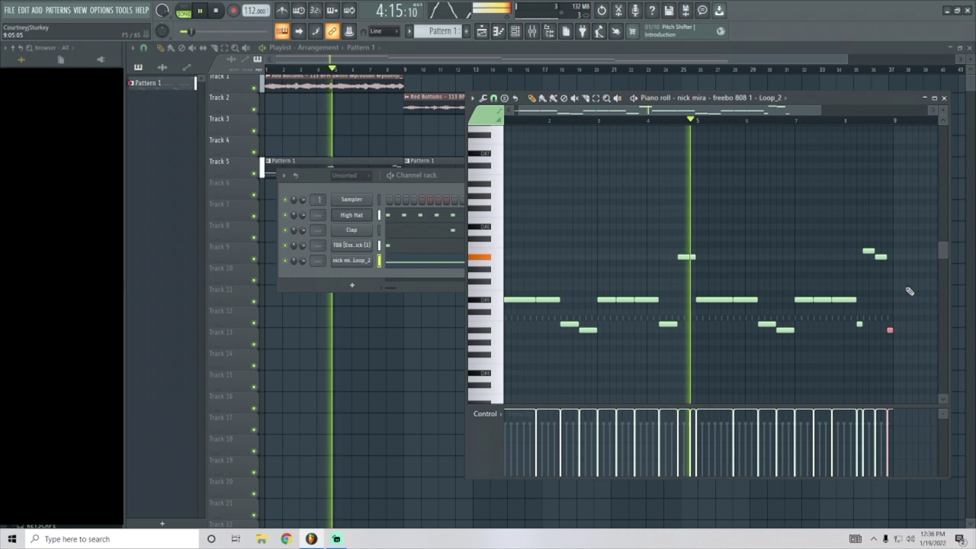
pyautogui.scroll(-2, 909, 282)
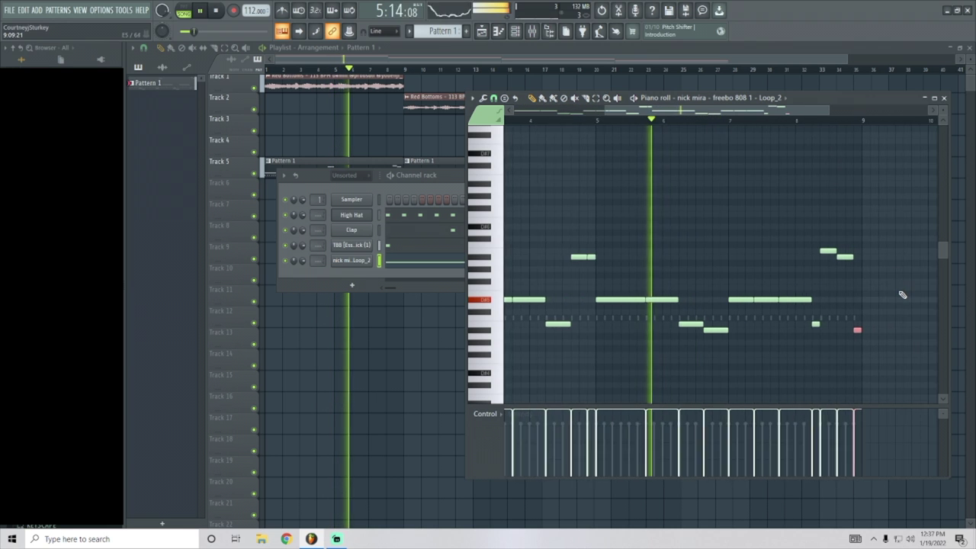
pyautogui.scroll(3, 899, 294)
pyautogui.hotkey('alt', 'a')
pyautogui.click(547, 337)
pyautogui.moveTo(848, 322); pyautogui.dragTo(793, 353)
pyautogui.moveTo(808, 433); pyautogui.dragTo(834, 396)
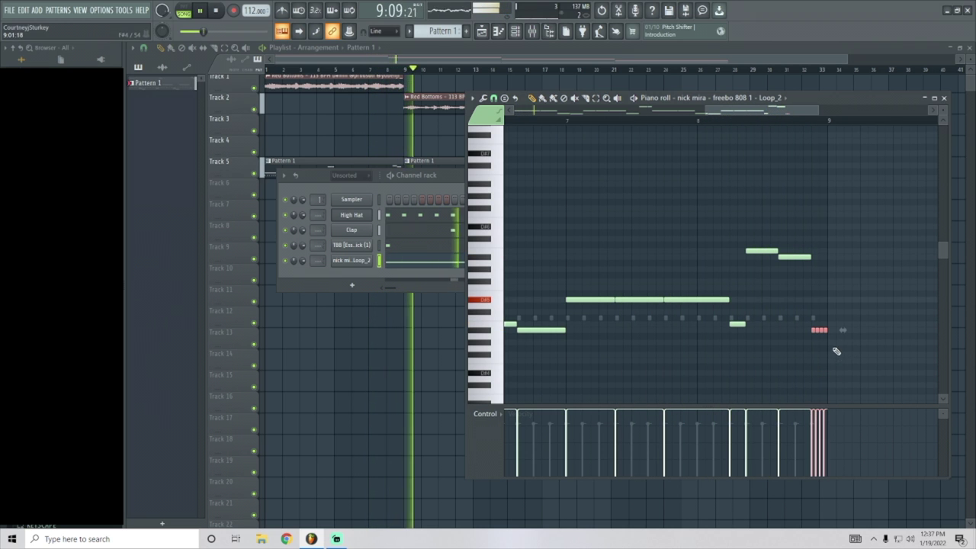
# - Load the Official Spinz808 sample into a new channel and enable its volume envelope with no attack and a 31% release time
pyautogui.click(946, 100)
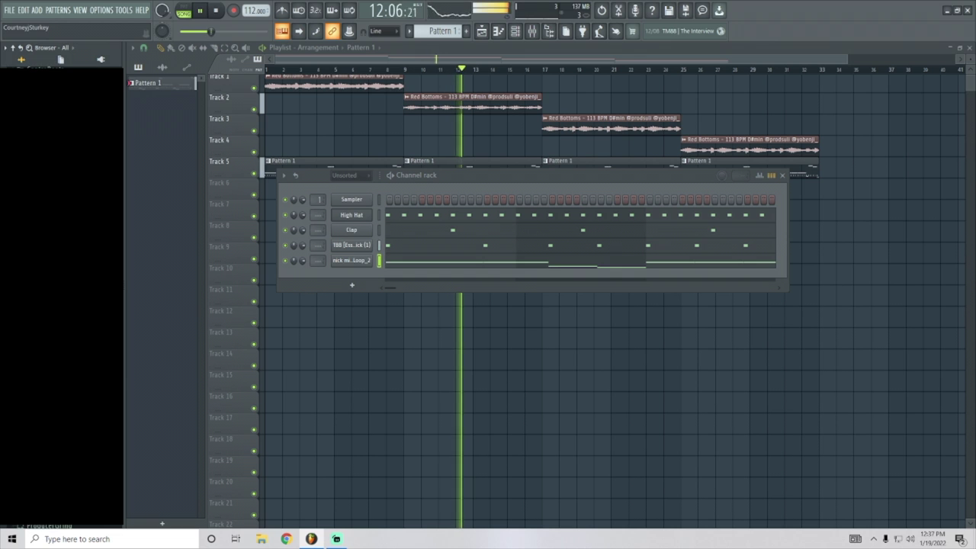
pyautogui.rightClick(124, 257)
pyautogui.click(153, 271)
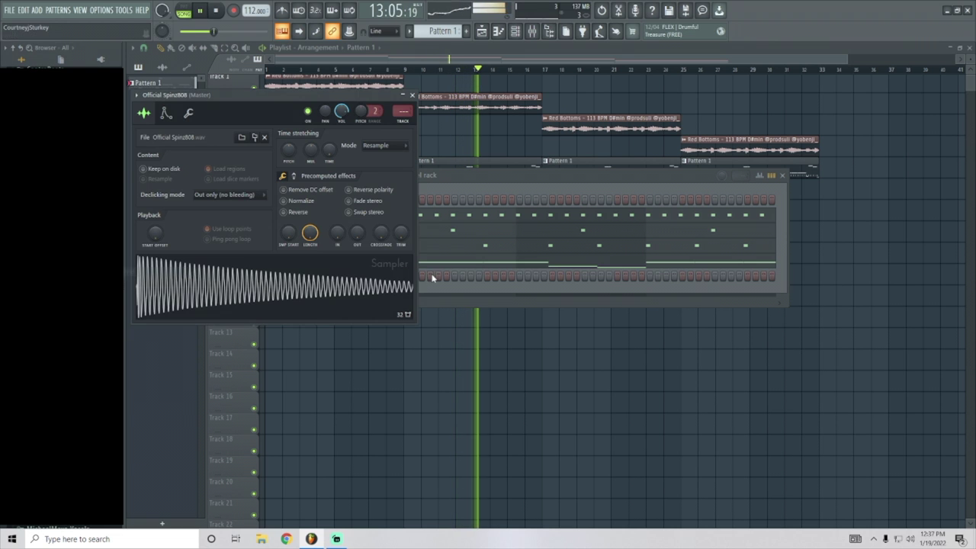
pyautogui.click(166, 113)
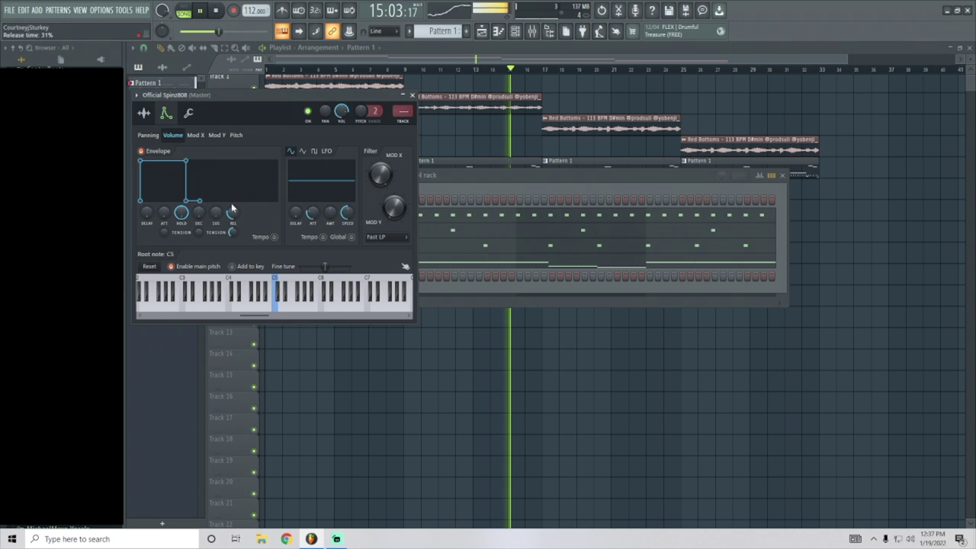
pyautogui.click(413, 96)
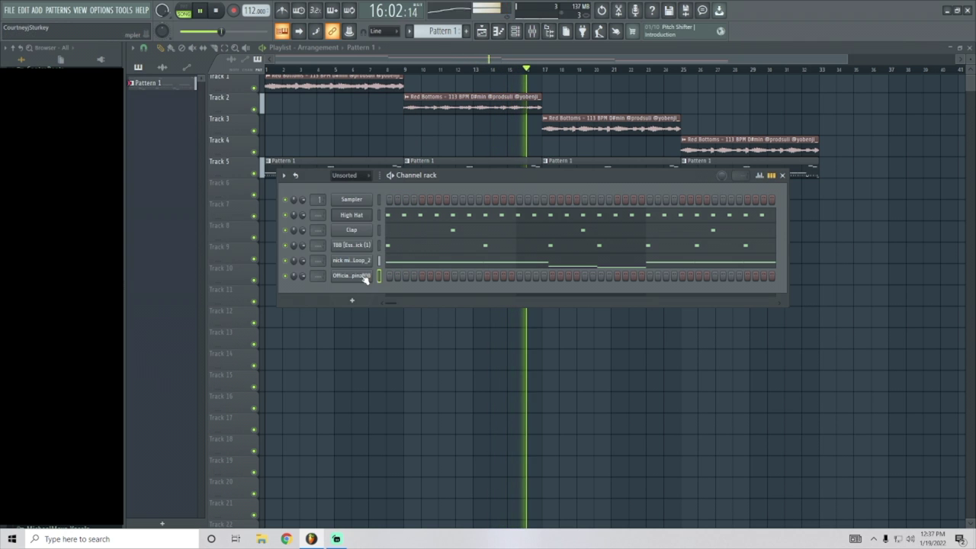
# - Enable the nick mira freebo 808 channel's volume envelope with full hold and zero delay, attack, decay, sustain and release
pyautogui.click(355, 260)
pyautogui.click(259, 206)
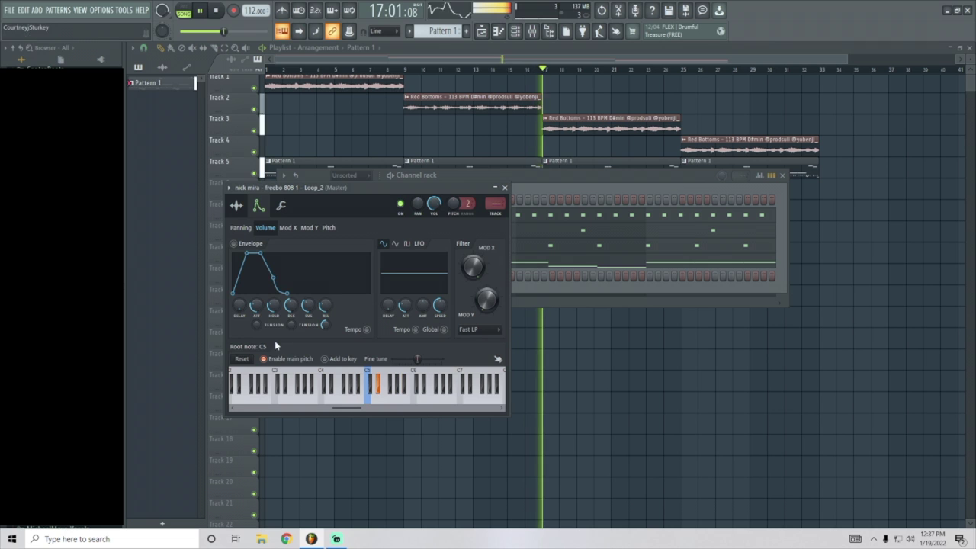
pyautogui.moveTo(307, 306); pyautogui.dragTo(325, 336)
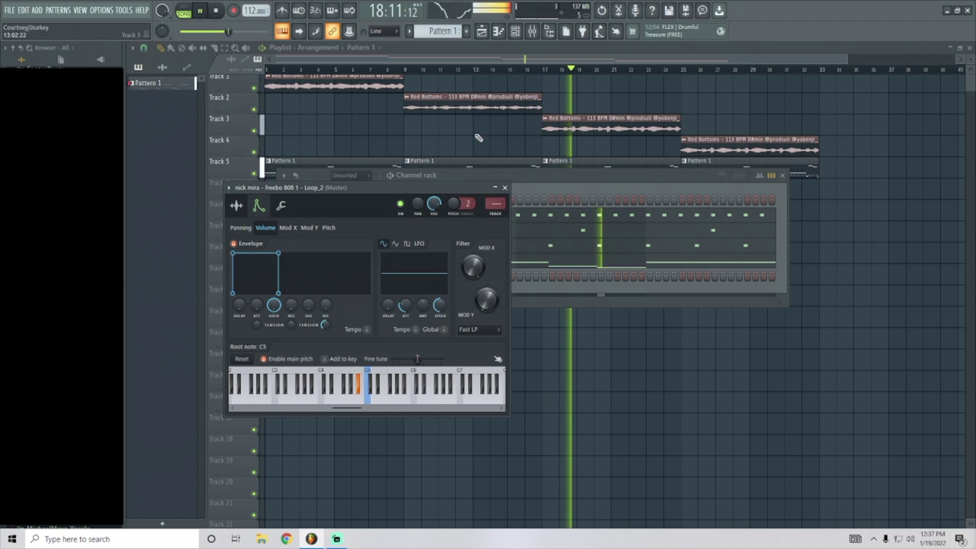
pyautogui.click(506, 188)
# - Copy the 808 line into the Official Spinz808 channel with the freebo 808 muted, and open its notes in the piano roll
pyautogui.press('space')
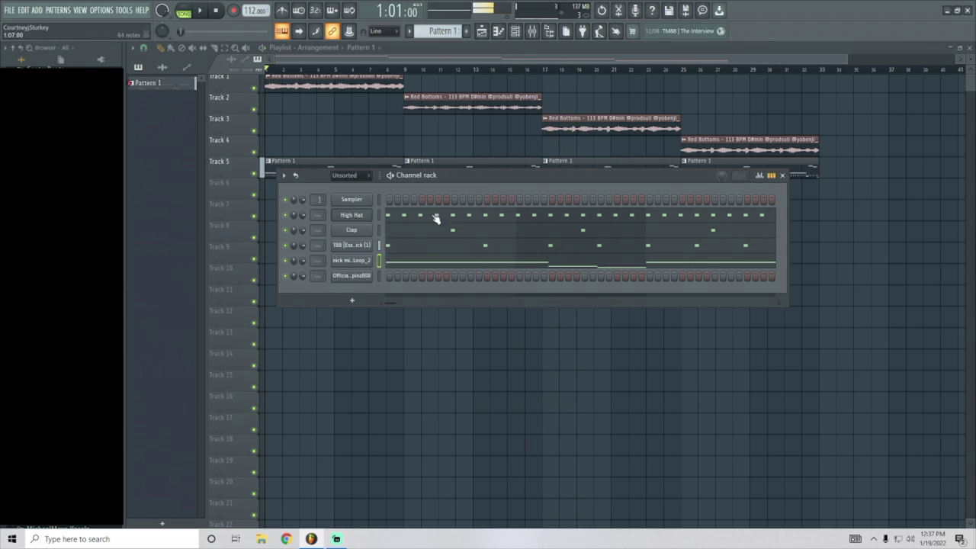
pyautogui.click(379, 275)
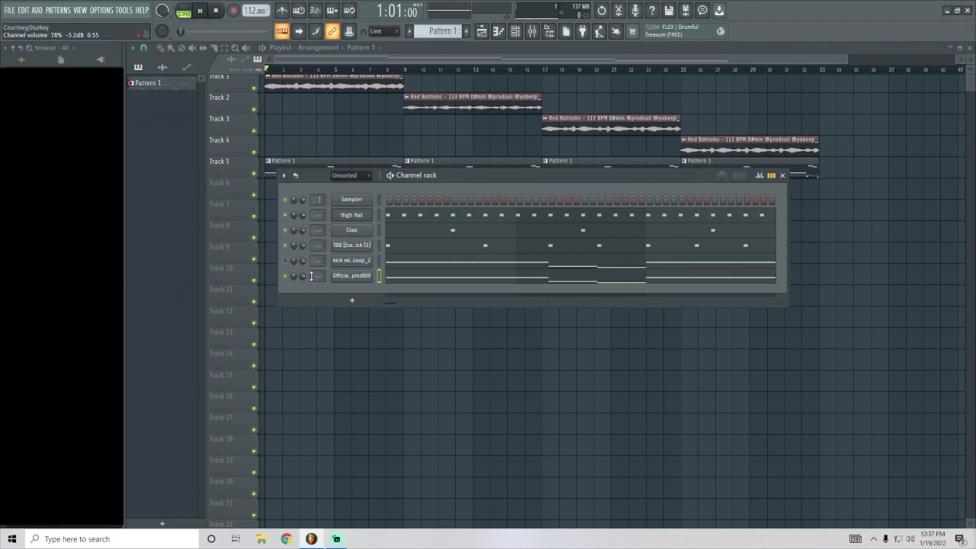
pyautogui.click(416, 281)
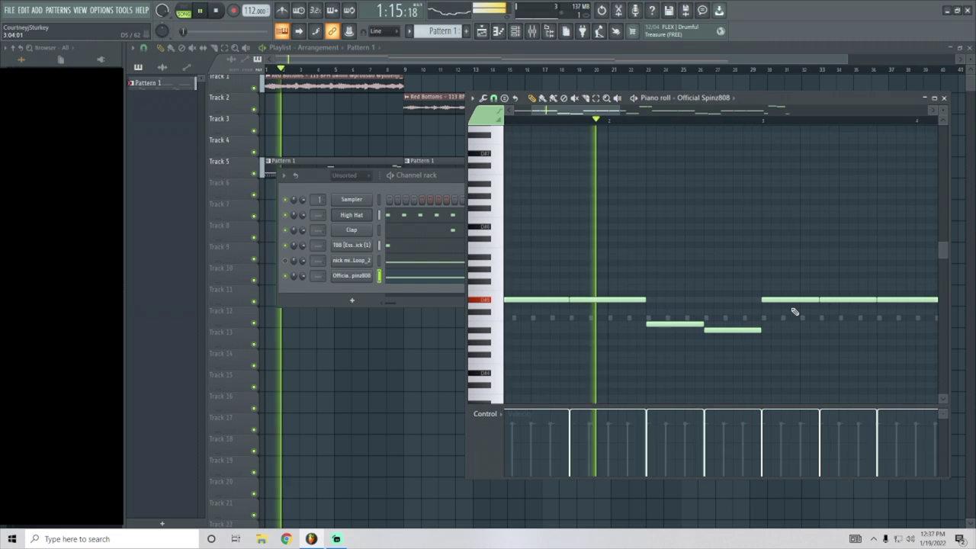
# - Raise the B4 note in bar 4 of the Spinz808 line an octave to B5 and shorten it, checking it in playback
pyautogui.scroll(-3, 792, 312)
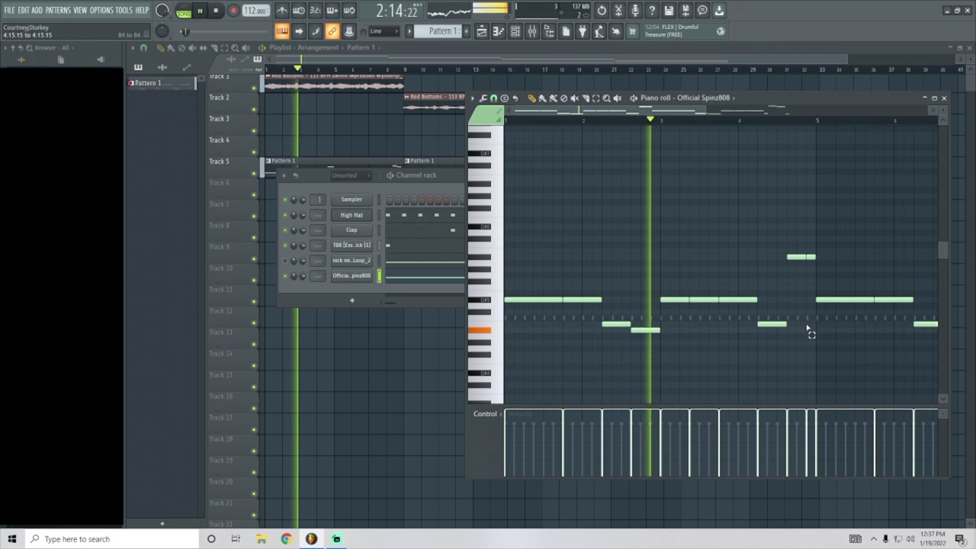
pyautogui.hotkey('ctrl', 'Up')
pyautogui.scroll(2, 822, 218)
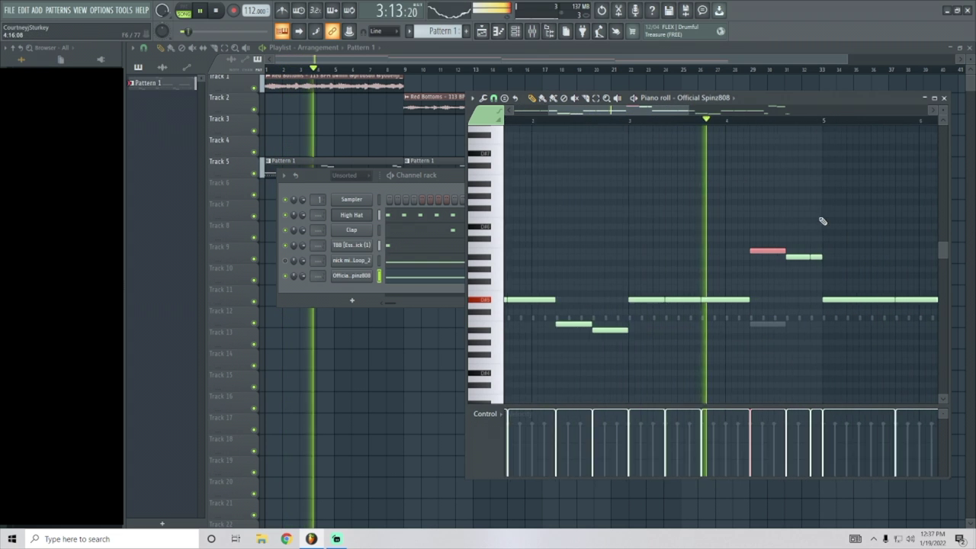
pyautogui.click(776, 245)
pyautogui.rightClick(777, 245)
pyautogui.press('space')
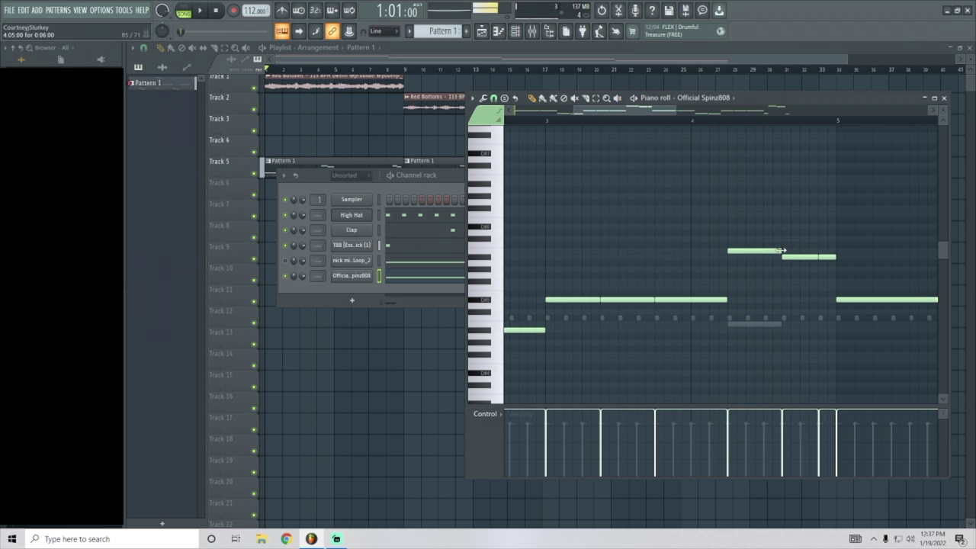
pyautogui.click(677, 119)
pyautogui.scroll(-4, 763, 343)
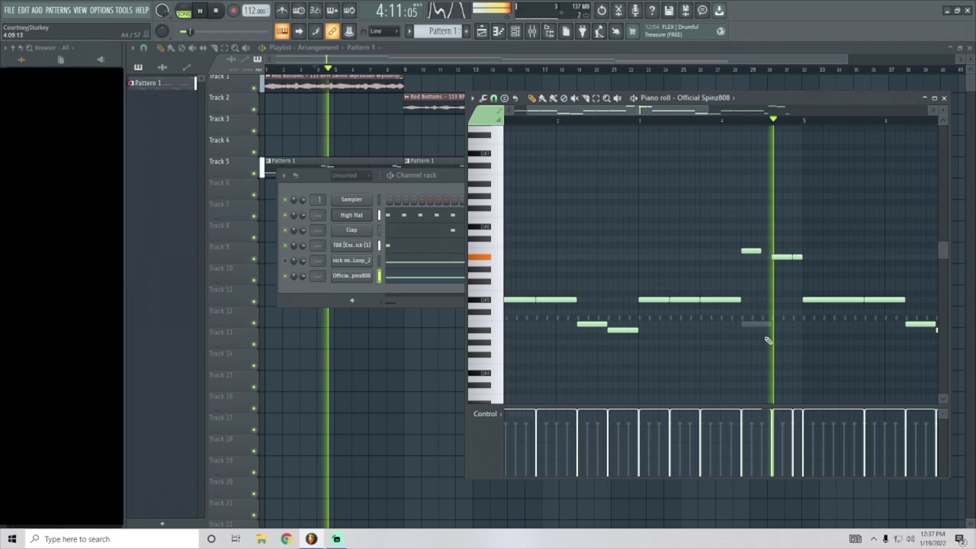
# - Raise the D#5 note at the start of bar 7 in the Spinz808 line an octave to D#6 and play it back
pyautogui.scroll(1, 836, 338)
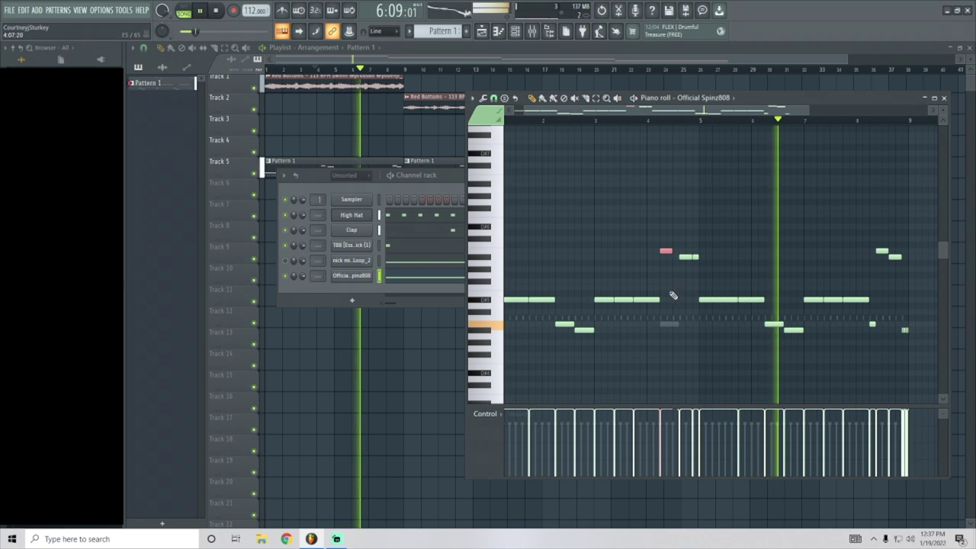
pyautogui.click(860, 299)
pyautogui.press('space')
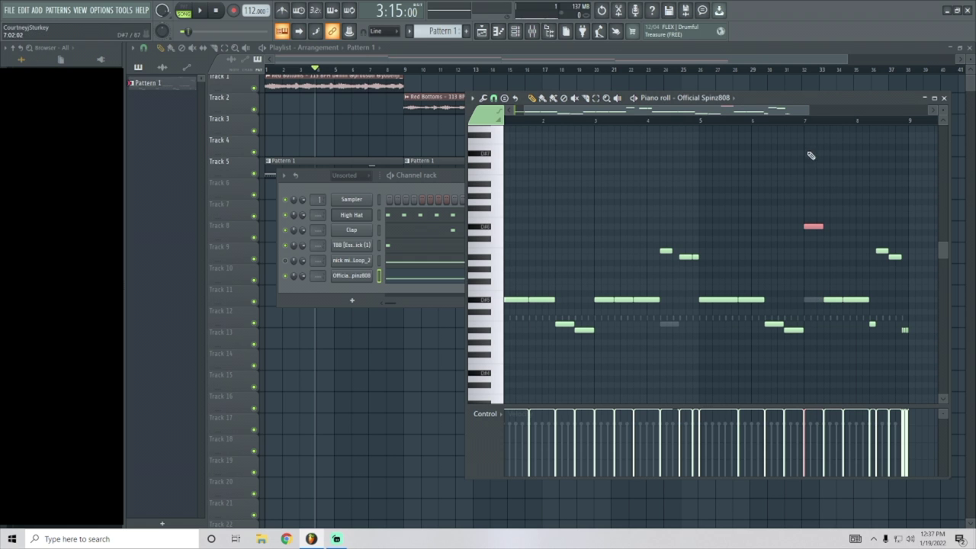
pyautogui.press('space')
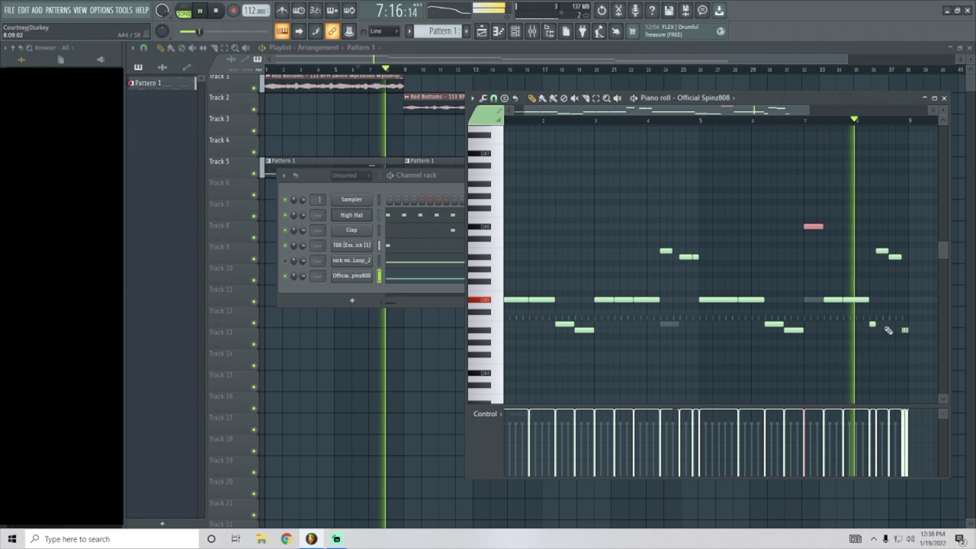
# - Check the kick's notes against the 808 line in the piano roll
pyautogui.press('F7')
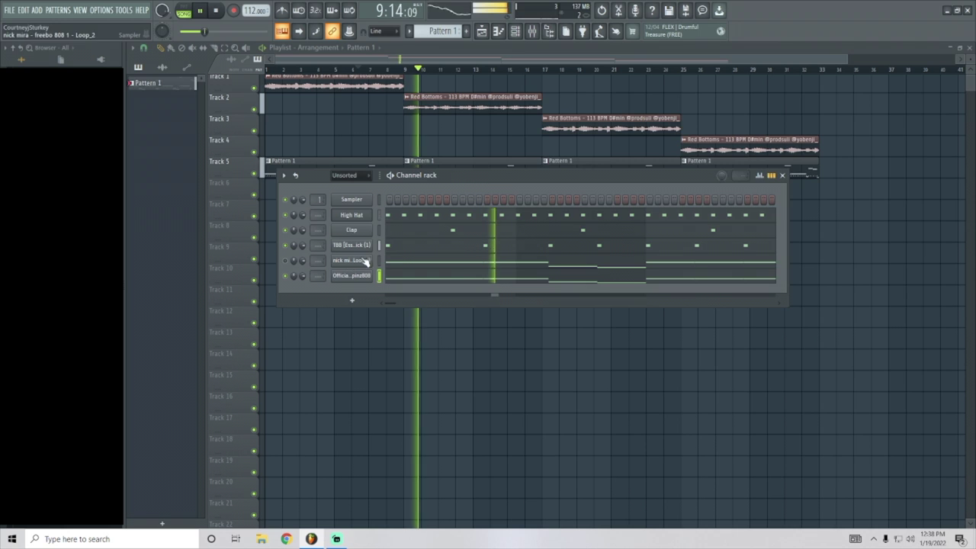
pyautogui.click(398, 252)
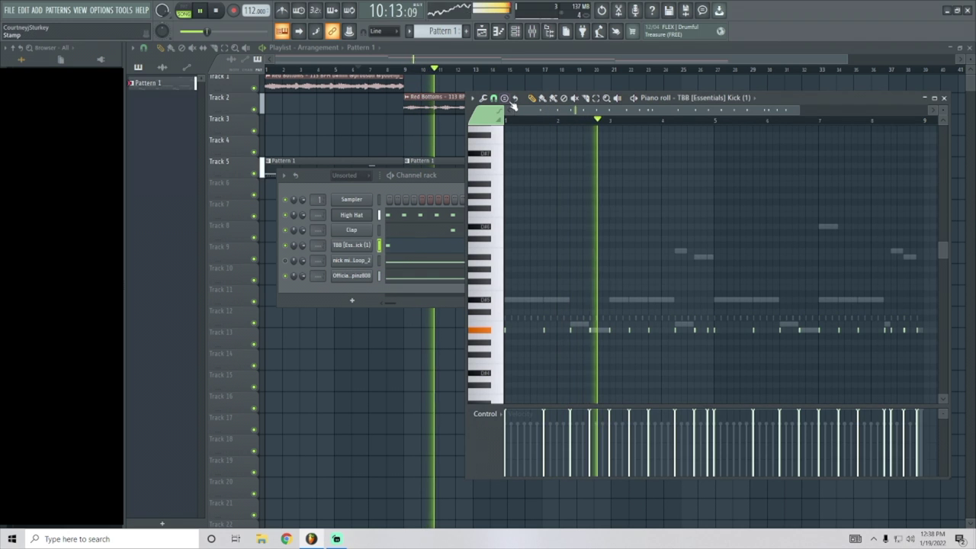
pyautogui.click(946, 99)
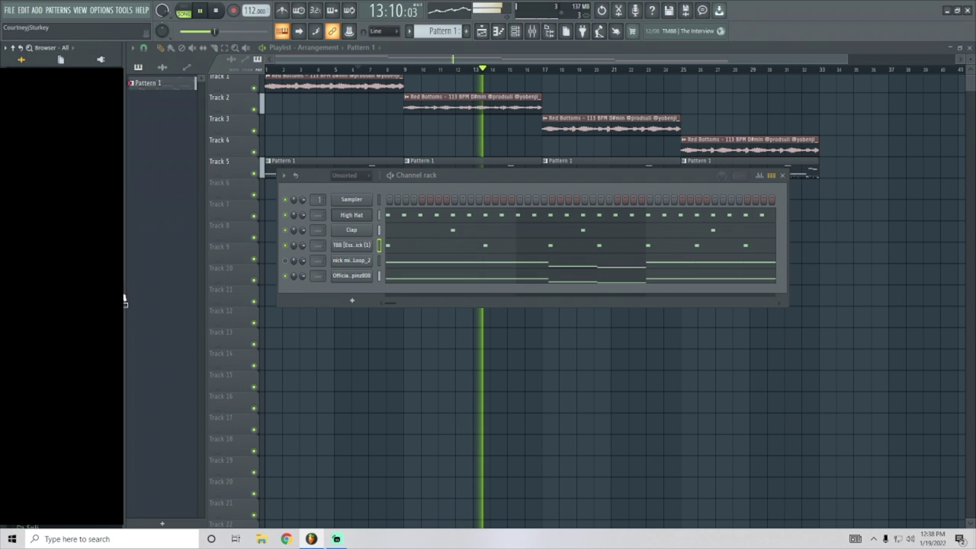
# - Add an Omnisphere channel and place two D#5 notes in bar 1 of its piano roll, following the 808 line
pyautogui.click(352, 300)
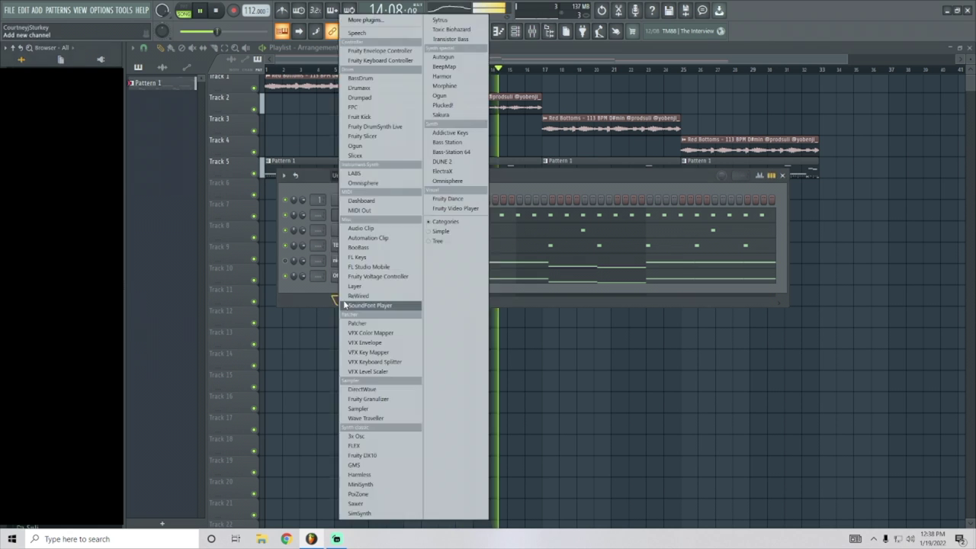
pyautogui.click(429, 180)
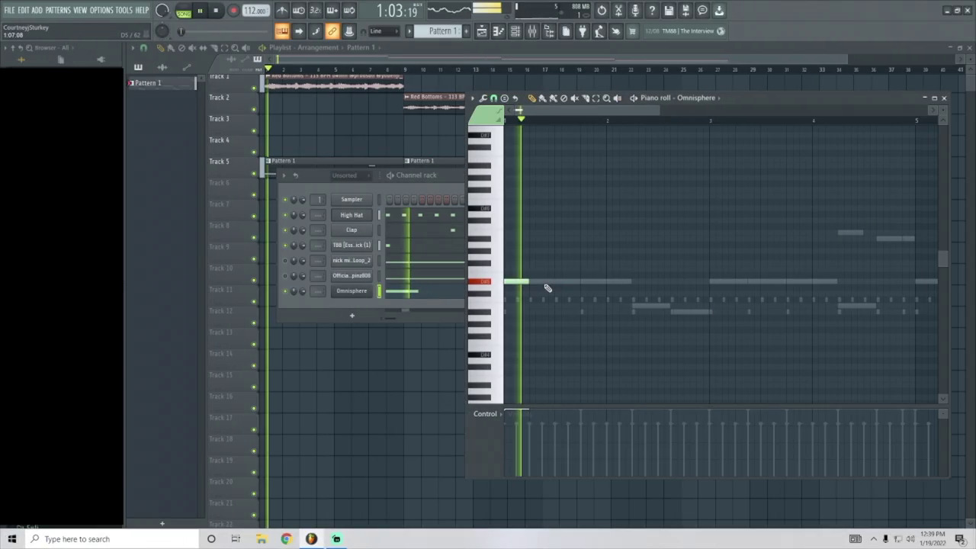
pyautogui.scroll(2, 506, 281)
pyautogui.press('space')
pyautogui.click(568, 282)
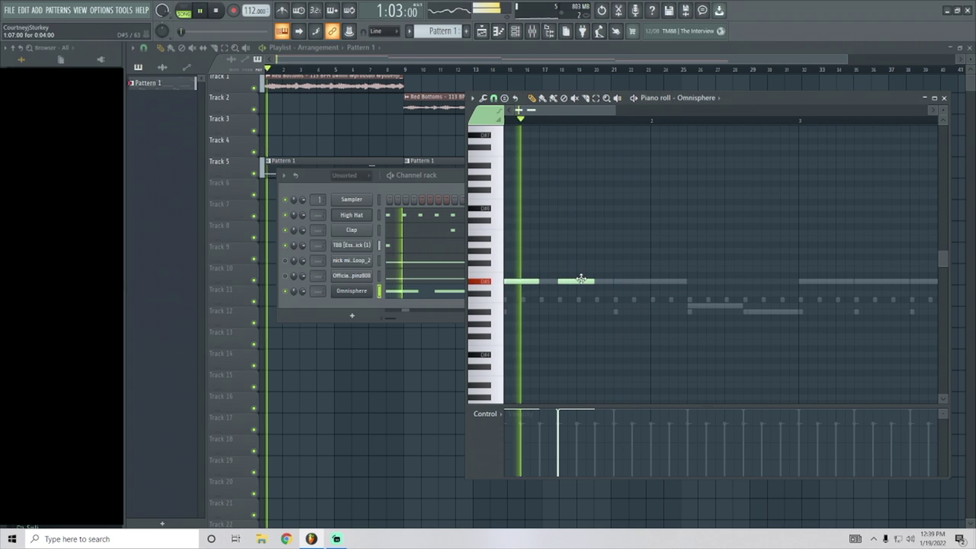
# - Add B4 and A#4 notes in bar 2 of the Omnisphere line and extend each note to meet the next
pyautogui.click(703, 306)
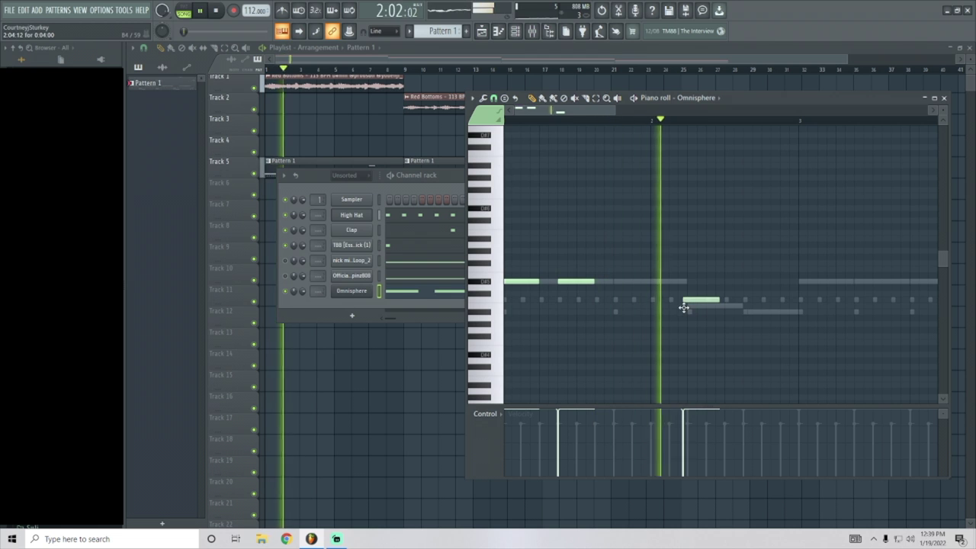
pyautogui.click(744, 311)
pyautogui.click(801, 282)
pyautogui.hotkey('ctrl', 'l')
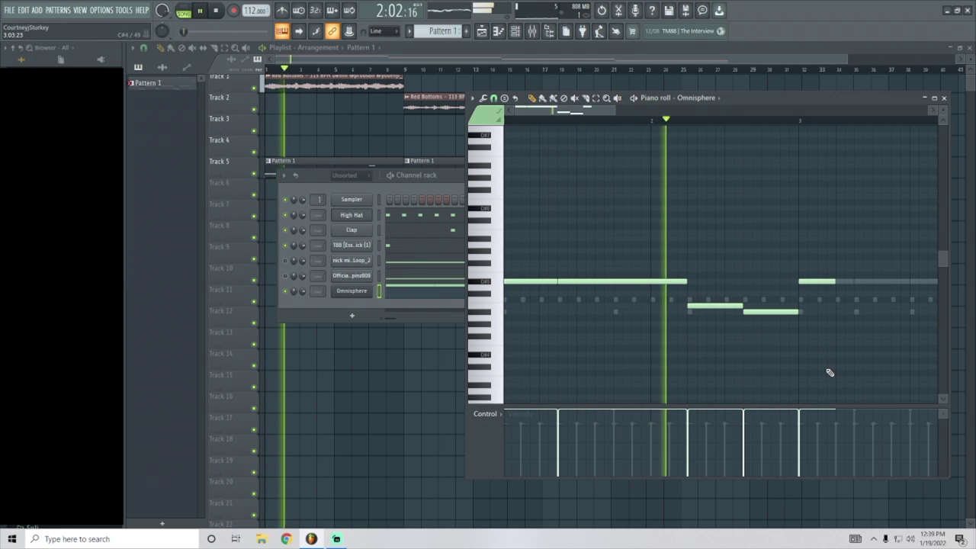
pyautogui.rightClick(828, 281)
# - Repeat the two-bar Omnisphere phrase through the end of bar 8
pyautogui.hotkey('ctrl', 'b')
pyautogui.scroll(2, 802, 348)
pyautogui.scroll(-3, 796, 342)
pyautogui.hotkey('ctrl', 'b')
pyautogui.hotkey('ctrl', 'b')
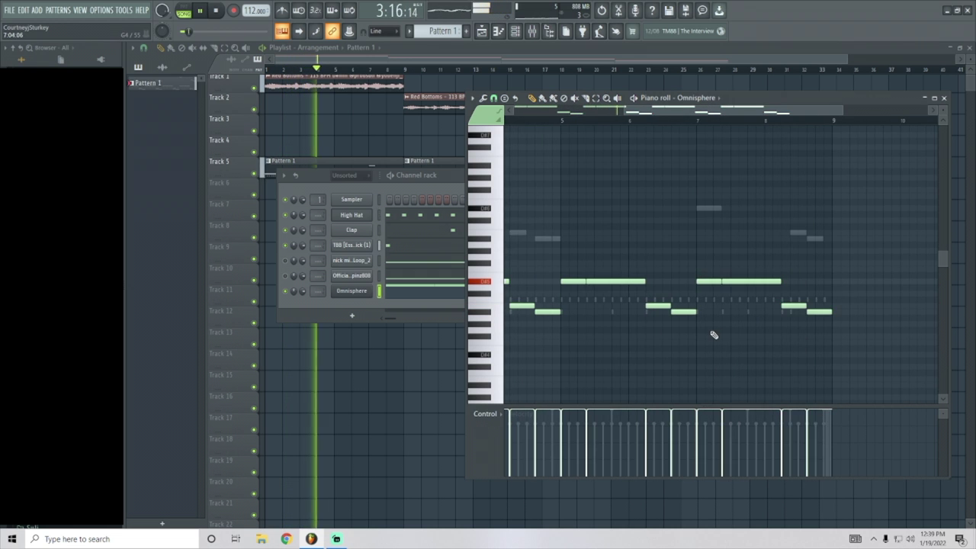
# - Discard the lengths of all Omnisphere notes to make them equally short, and play the line
pyautogui.hotkey('ctrl', 'a')
pyautogui.hotkey('shift', 'd')
pyautogui.scroll(-1, 580, 282)
pyautogui.scroll(2, 582, 283)
pyautogui.press('space')
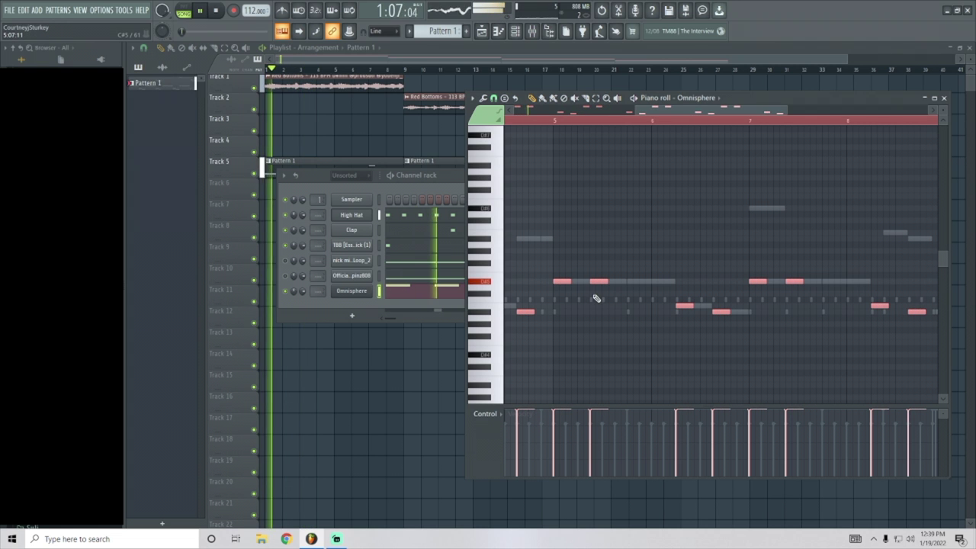
# - Mute the hi-hat, clap and kick channels and lower all Omnisphere notes by an octave
pyautogui.click(291, 227)
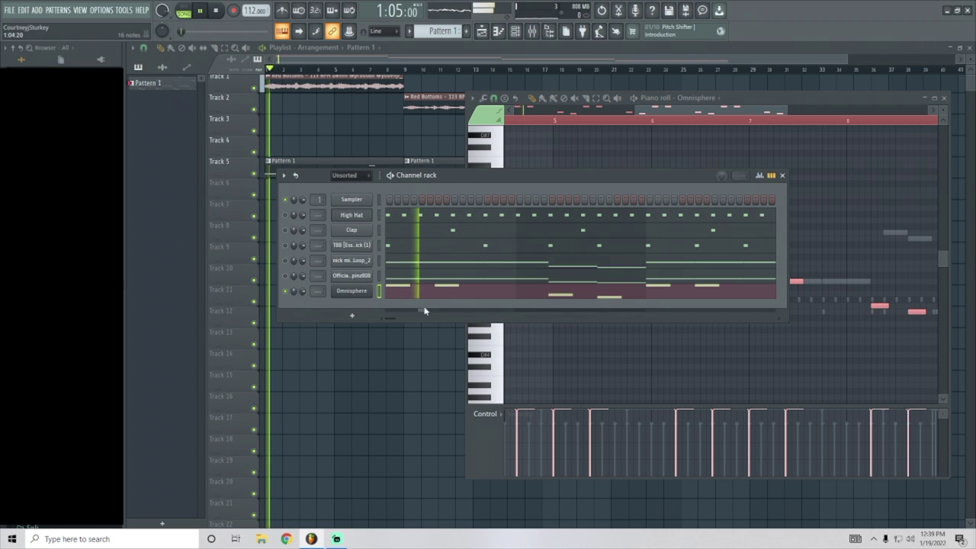
pyautogui.click(479, 296)
pyautogui.click(586, 294)
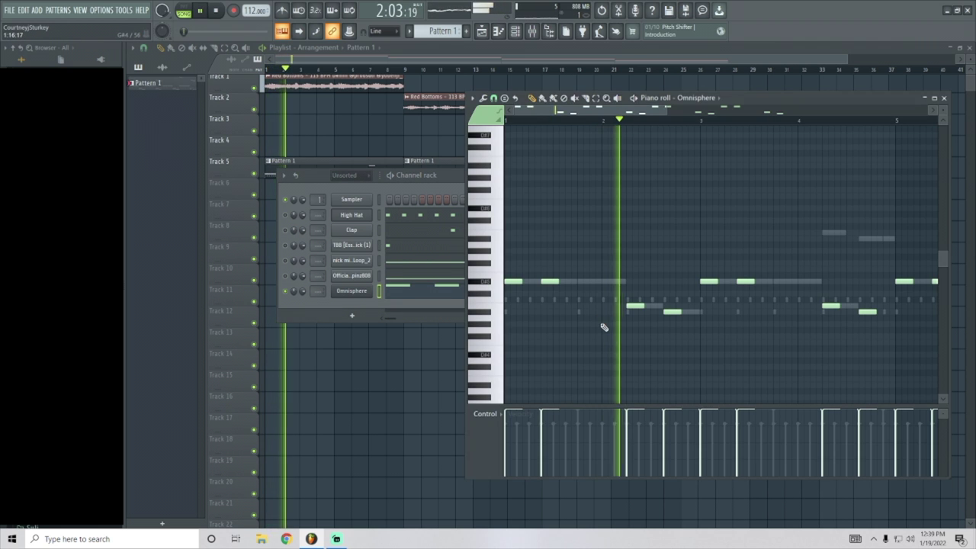
pyautogui.scroll(-2, 618, 332)
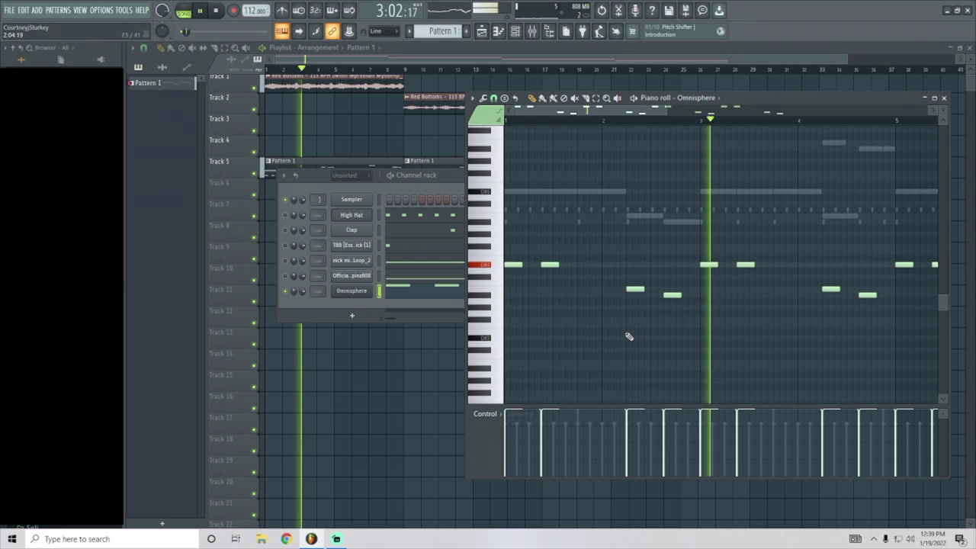
# - Try the B3 and A#3 notes in bars 2 and 4 of the Omnisphere line an octave higher
pyautogui.moveTo(613, 279); pyautogui.dragTo(887, 342)
pyautogui.hotkey('ctrl', 'Up')
pyautogui.click(889, 343)
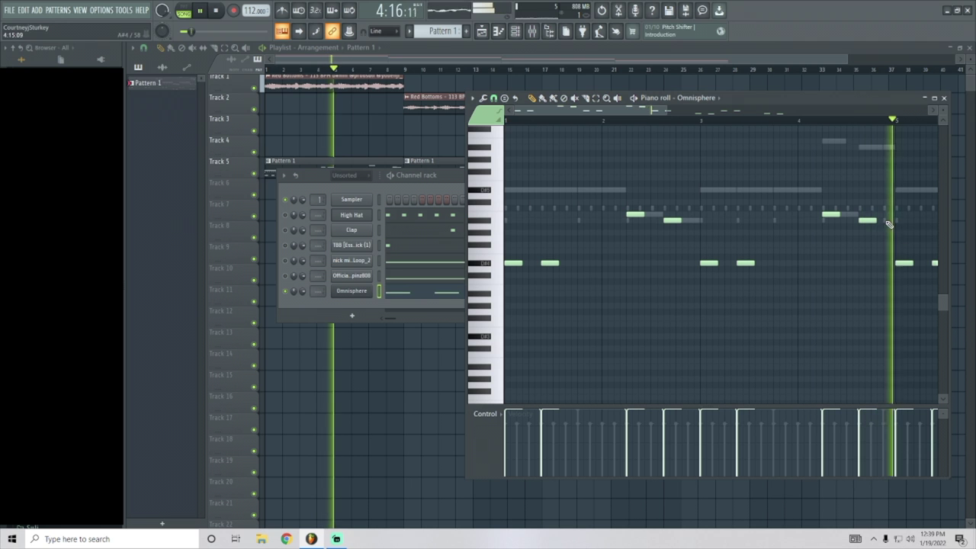
pyautogui.scroll(-1, 855, 212)
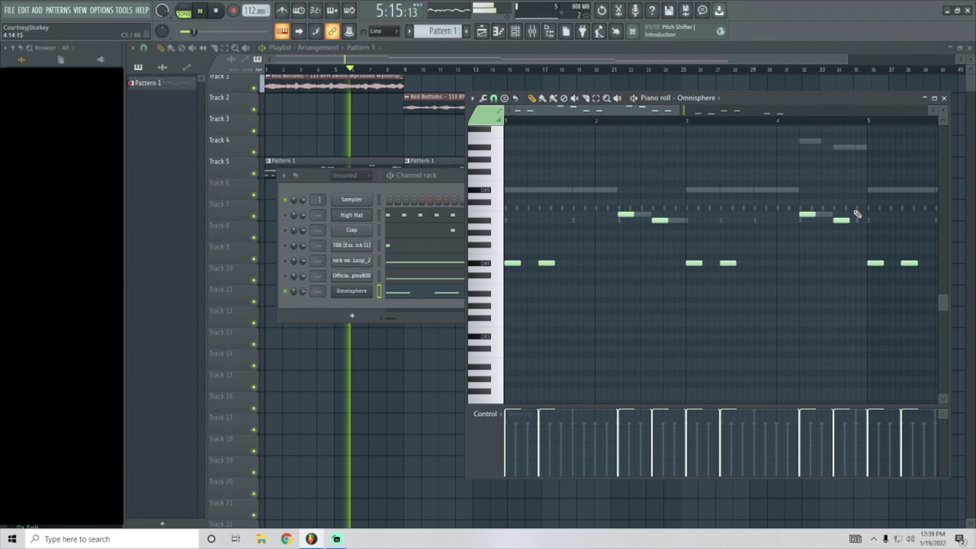
pyautogui.scroll(-1, 870, 203)
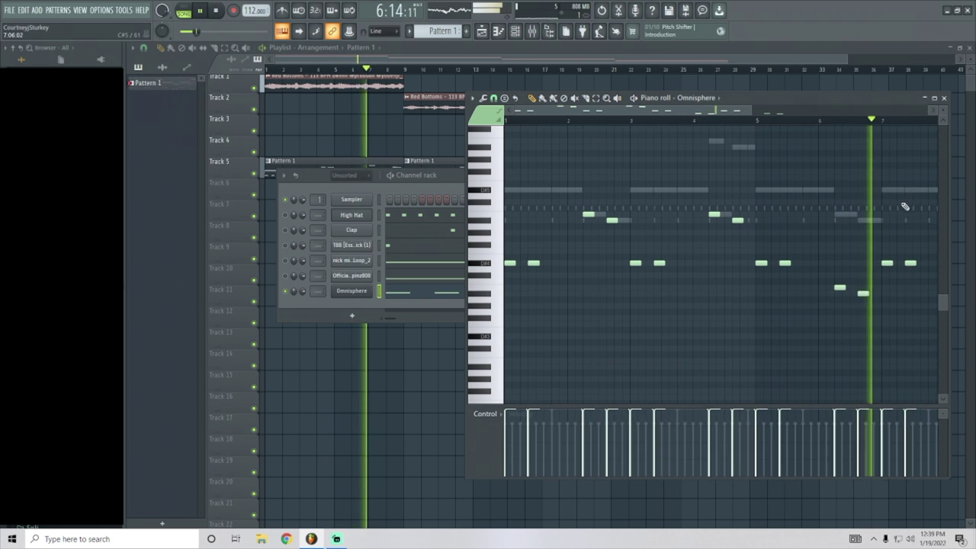
pyautogui.scroll(-1, 874, 249)
pyautogui.moveTo(723, 201); pyautogui.dragTo(551, 241)
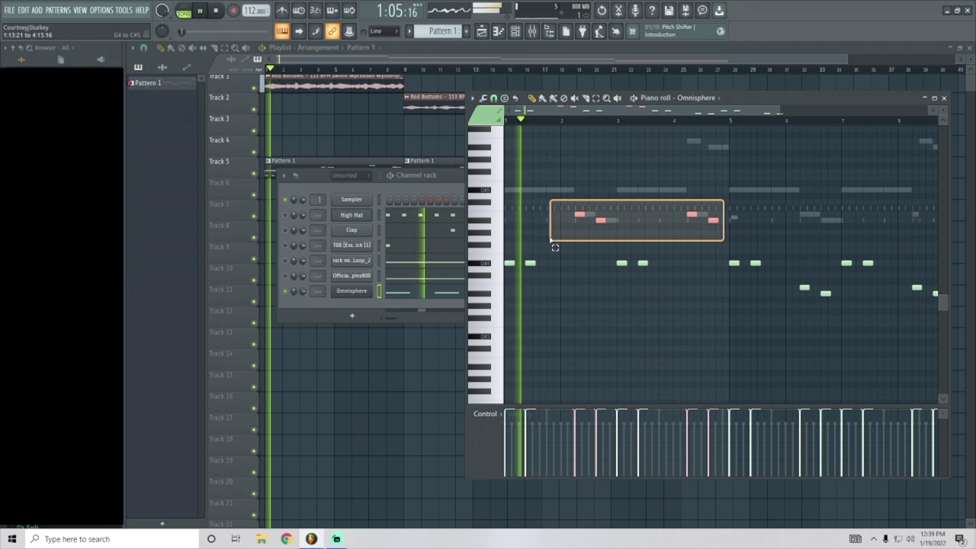
pyautogui.hotkey('ctrl', 'Down')
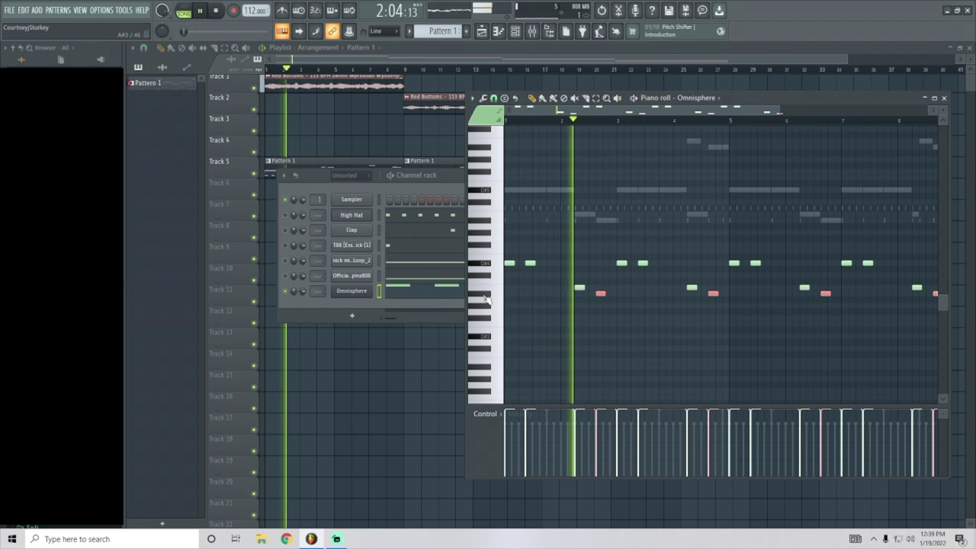
# - Raise the A#3 notes in bars 2, 4, 6 and 8 an octave and slightly lower the velocity of all Omnisphere notes
pyautogui.hotkey('ctrl', 'Up')
pyautogui.keyDown('ctrl'); pyautogui.click(804, 327); pyautogui.keyUp('ctrl')
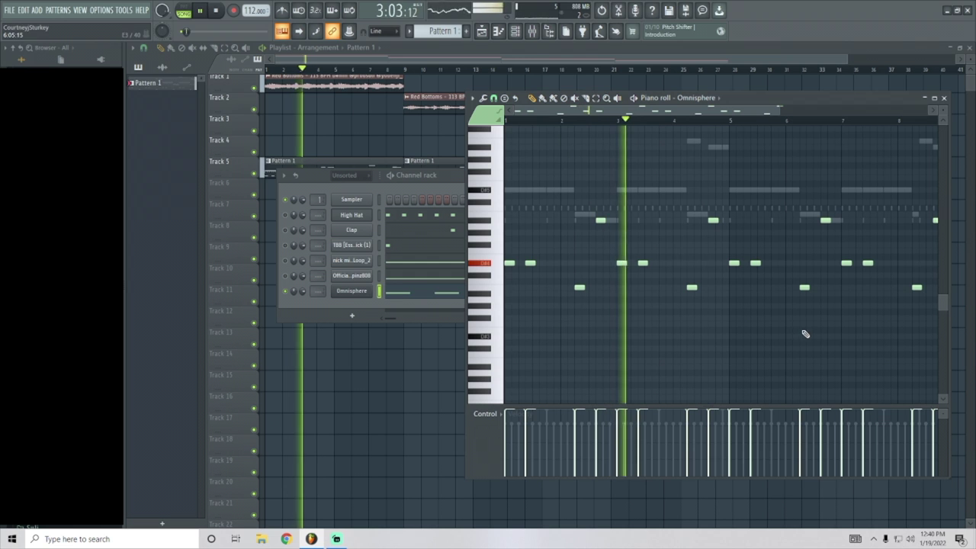
pyautogui.scroll(-1, 873, 239)
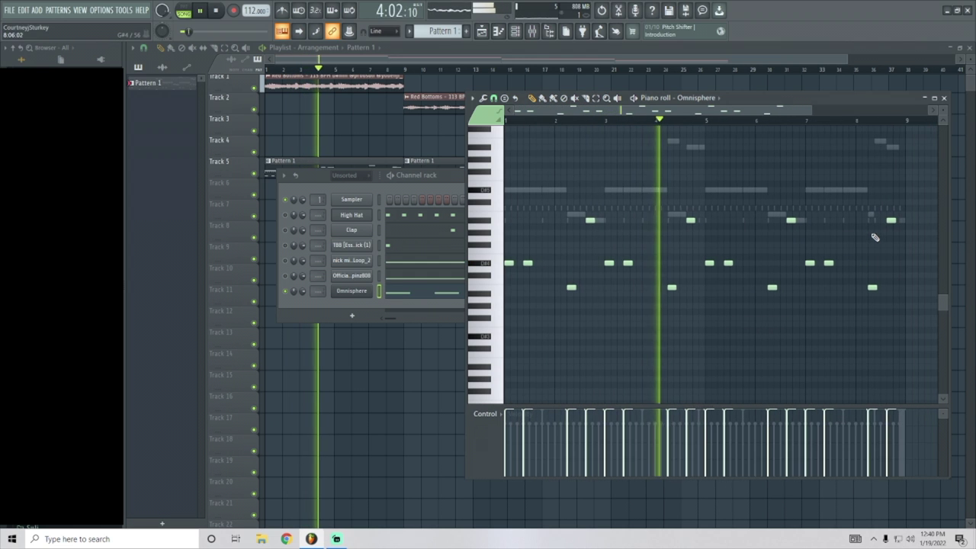
pyautogui.hotkey('ctrl', 'a')
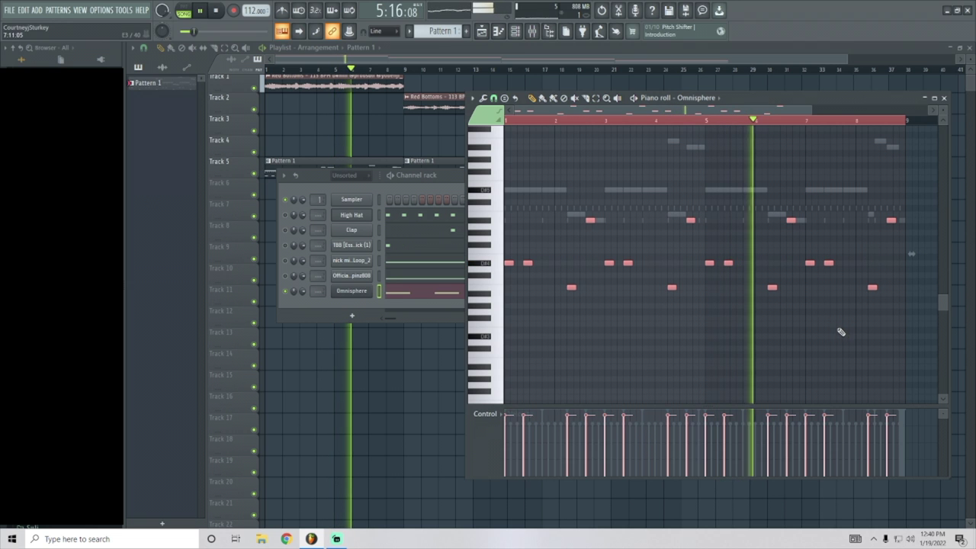
pyautogui.press('Delete')
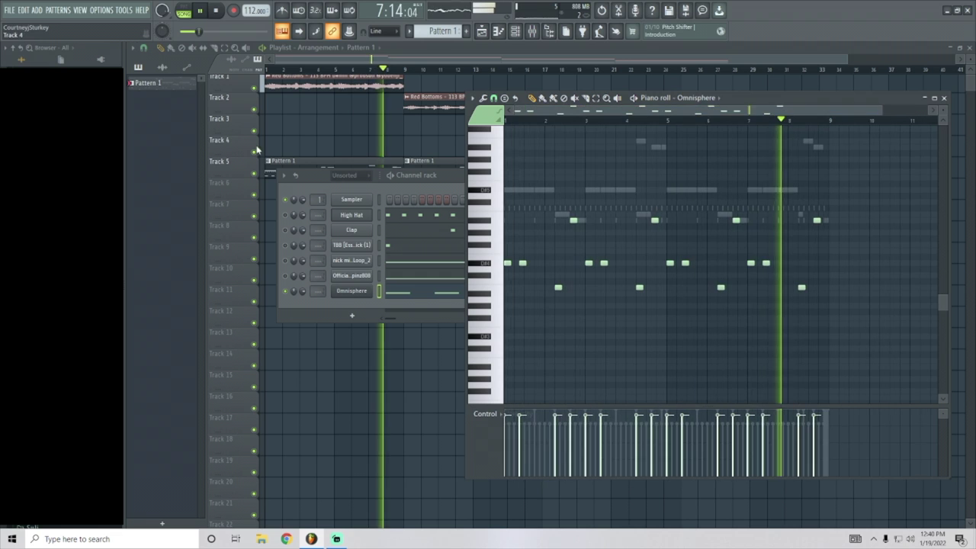
# - Place the nick mira wasting hours perc loop 125 at bar 1 of Track 6 and time-stretch it to 4:00:00
pyautogui.moveTo(354, 192); pyautogui.dragTo(302, 191)
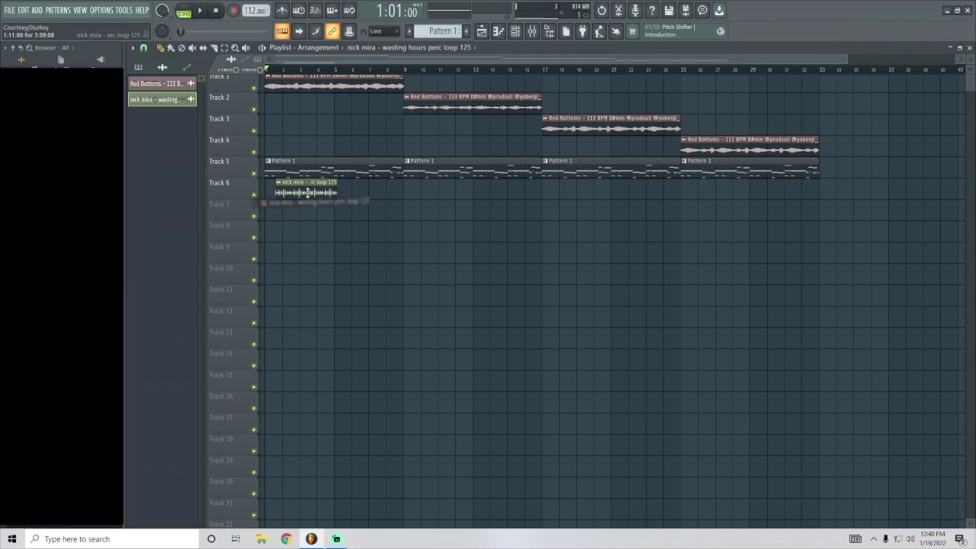
pyautogui.doubleClick(309, 193)
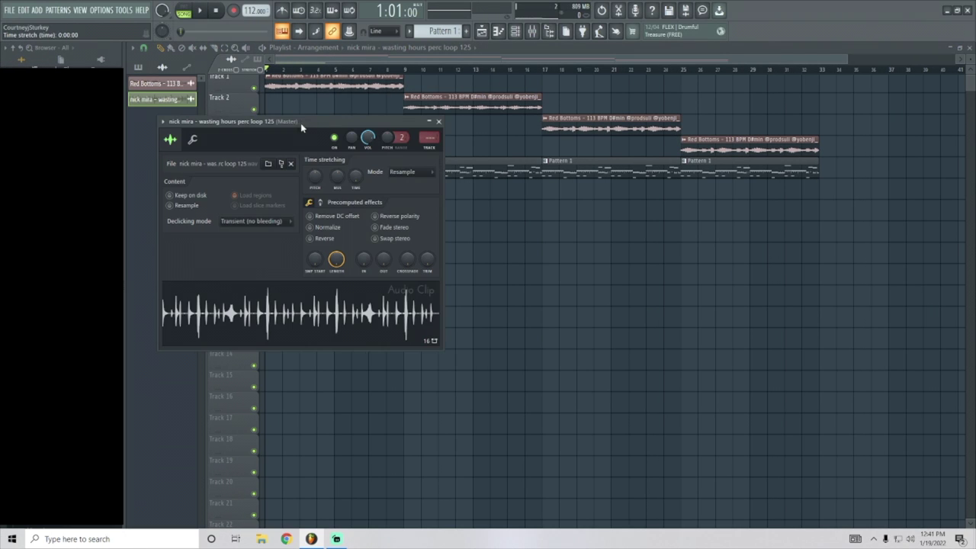
pyautogui.moveTo(300, 128); pyautogui.dragTo(577, 225)
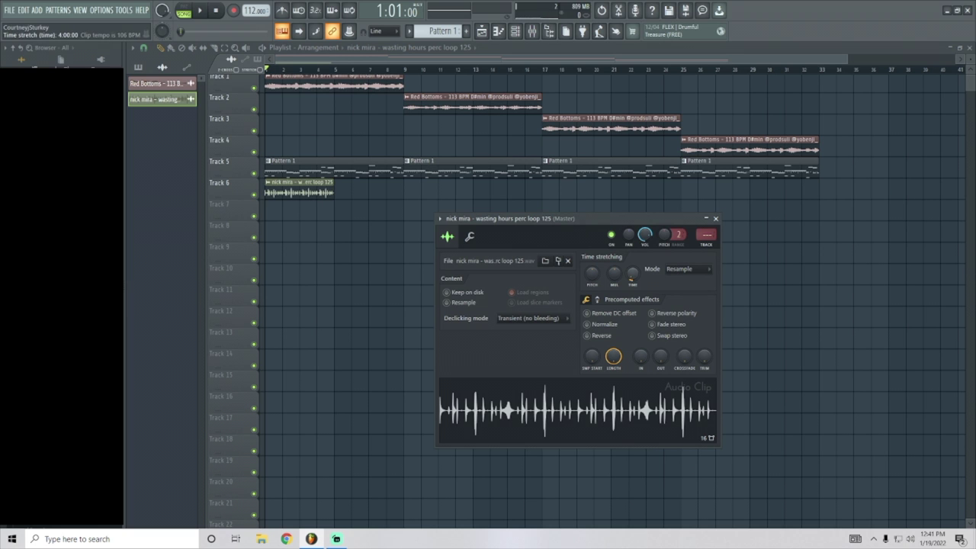
pyautogui.click(715, 219)
# - Repeat the perc loop along Track 6 through the end of bar 32 and clear the selection
pyautogui.hotkey('ctrl', 'b')
pyautogui.hotkey('ctrl', 'b')
pyautogui.hotkey('ctrl', 'b')
pyautogui.hotkey('ctrl', 'b')
pyautogui.hotkey('ctrl', 'b')
pyautogui.hotkey('ctrl', 'b')
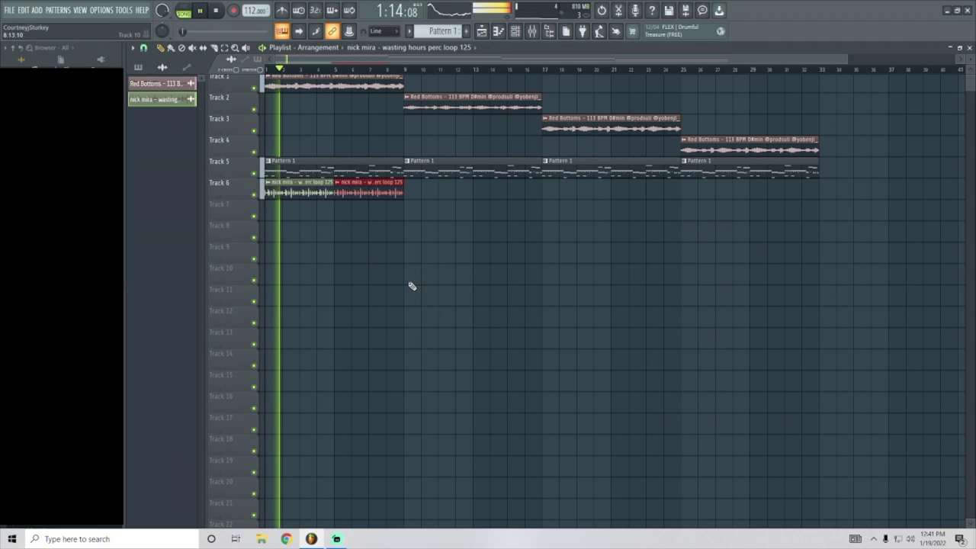
pyautogui.hotkey('ctrl', 'b')
pyautogui.hotkey('ctrl', 'd')
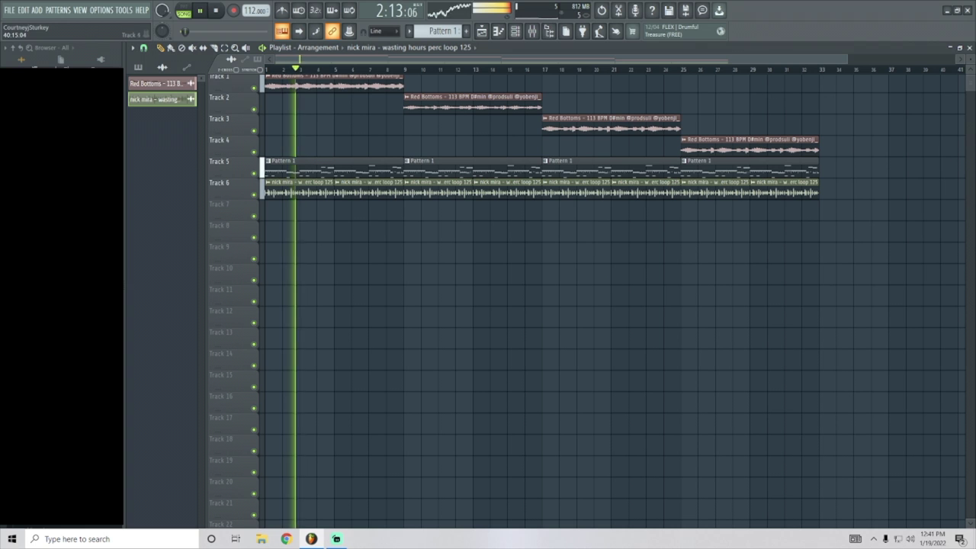
# - Show the channel rack over the playlist with its filter set to All channels
pyautogui.click(970, 47)
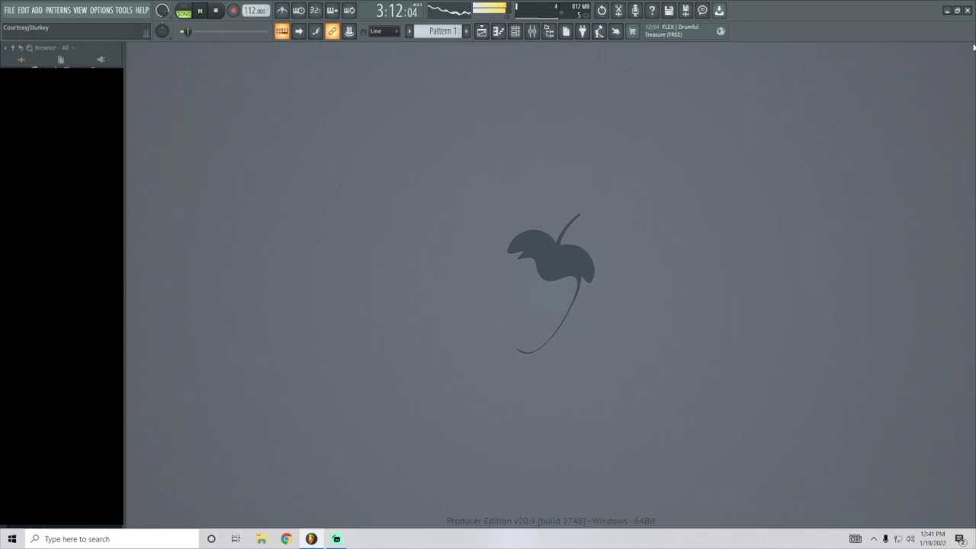
pyautogui.click(482, 30)
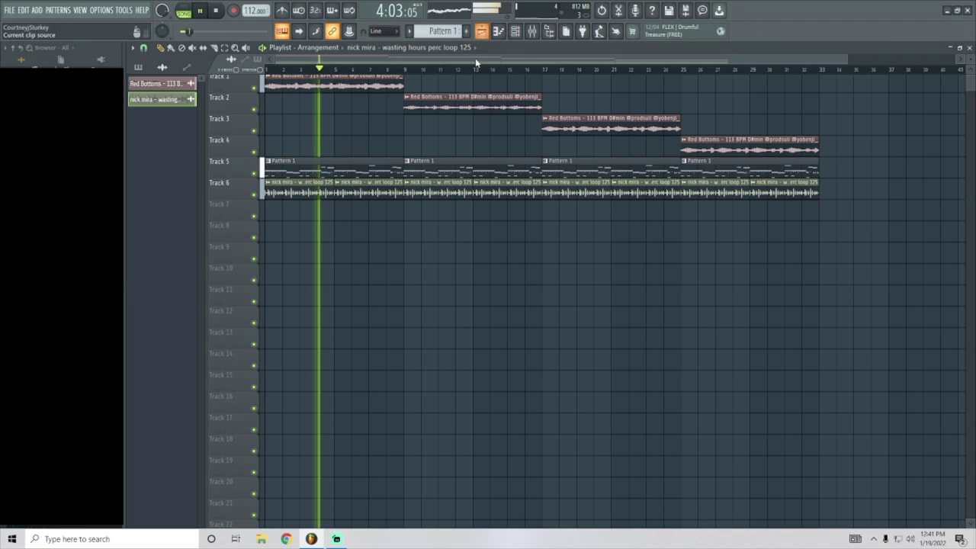
pyautogui.click(515, 32)
pyautogui.click(341, 175)
pyautogui.click(343, 185)
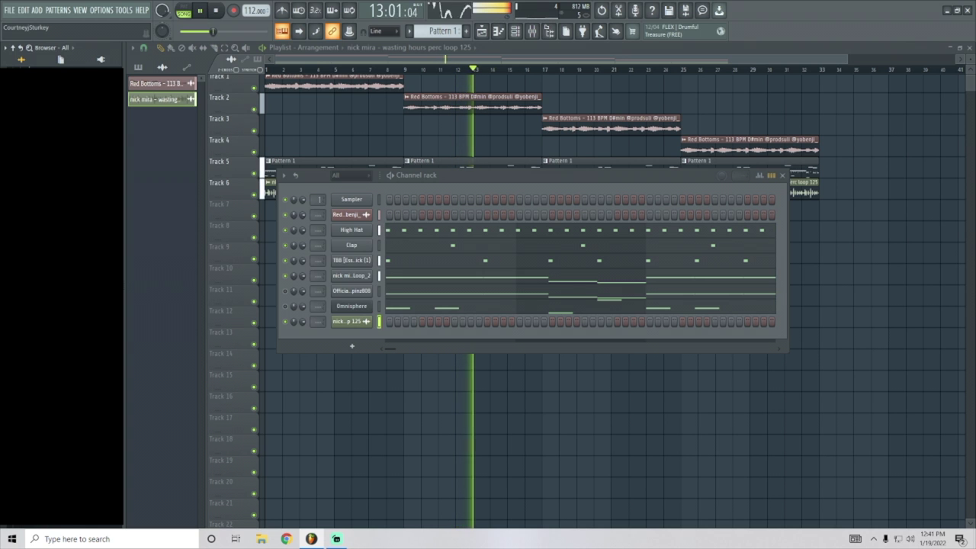
# - Load the NM - Default OH - Loop sample into a new sampler channel
pyautogui.rightClick(124, 221)
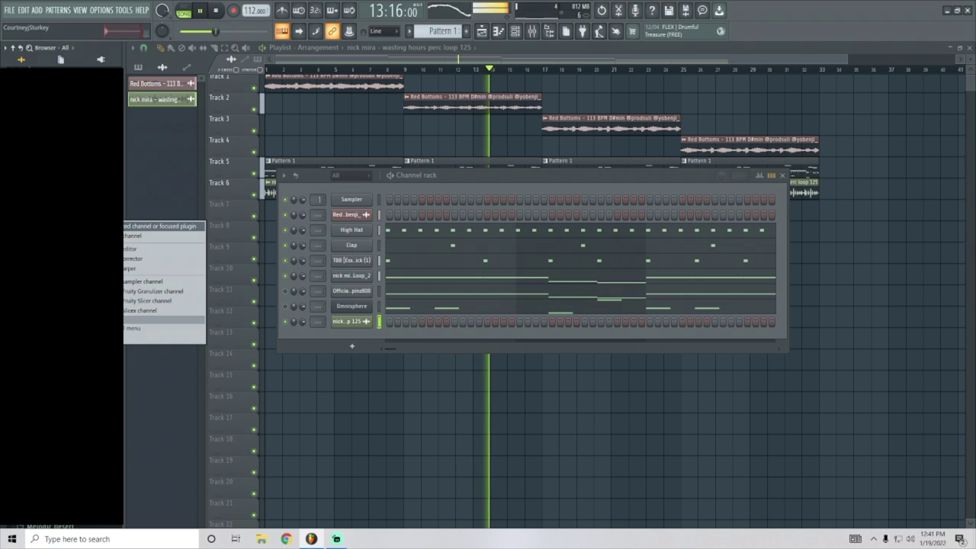
pyautogui.click(132, 236)
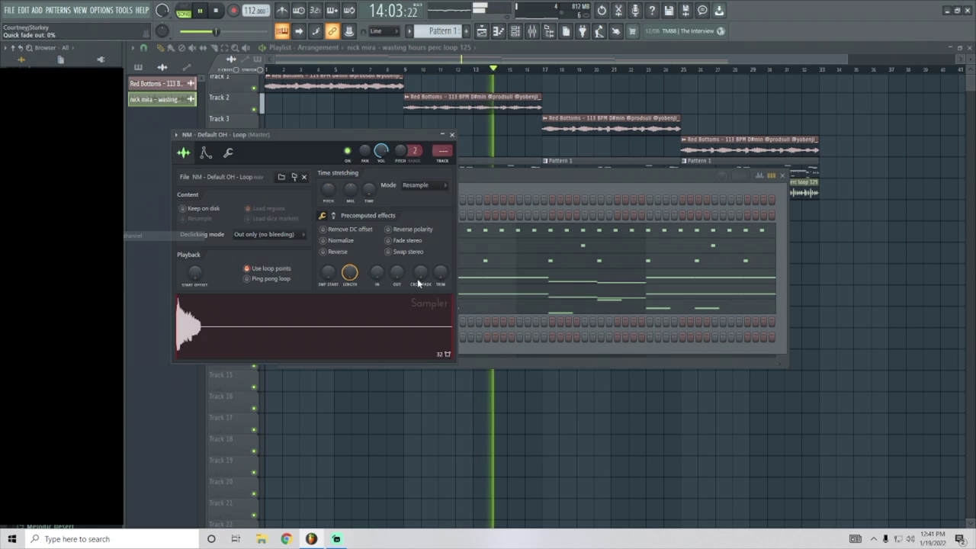
# - Add two NM - Default OH - Loop hits on steps 13 and 14 of the pattern
pyautogui.click(453, 135)
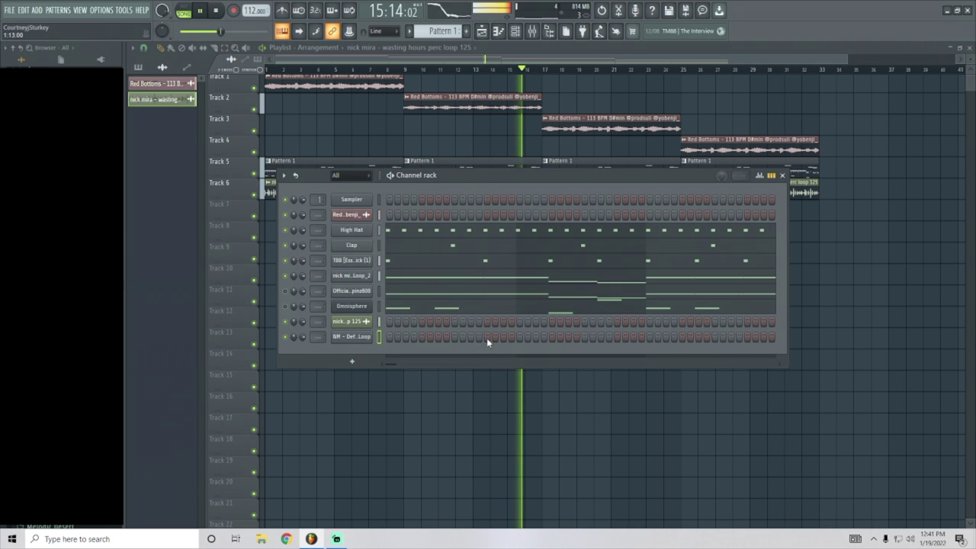
pyautogui.rightClick(552, 337)
pyautogui.press('space')
pyautogui.press('space')
pyautogui.press('space')
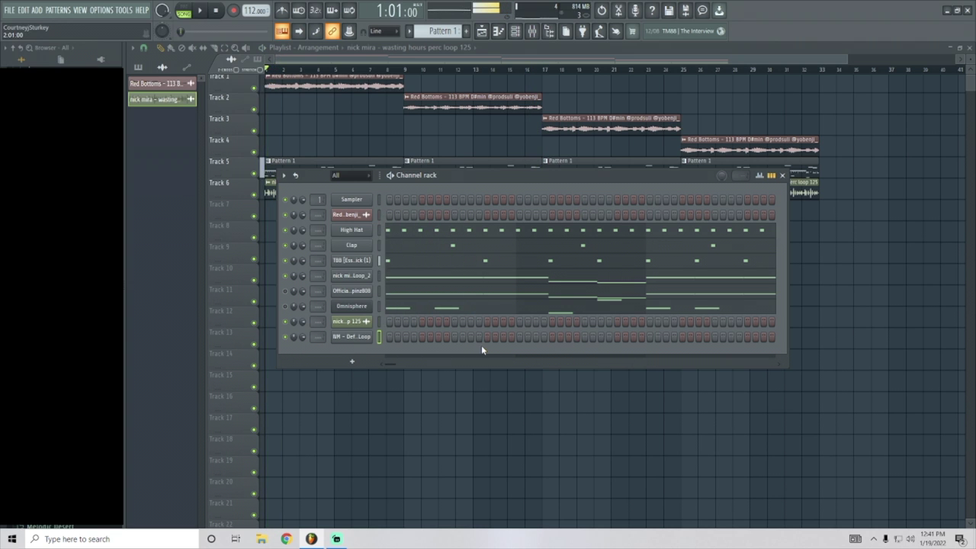
pyautogui.click(494, 336)
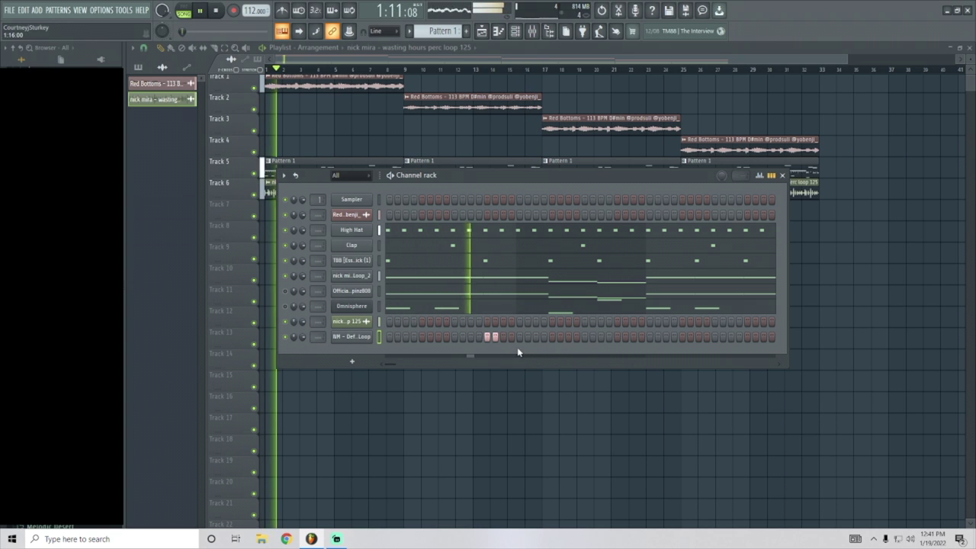
# - Enable the volume envelope of the NM - Default OH - Loop channel with the release time at 0%
pyautogui.click(352, 336)
pyautogui.click(206, 152)
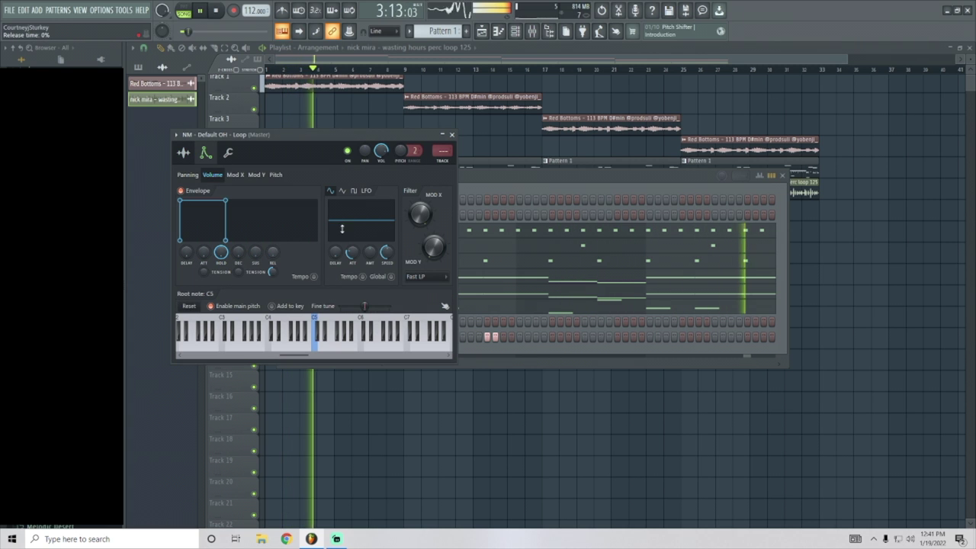
pyautogui.click(452, 135)
# - In the piano roll, repeat the two-bar NM - Default OH - Loop pattern through bar 8 and clear the selection
pyautogui.rightClick(368, 340)
pyautogui.click(398, 322)
pyautogui.rightClick(372, 332)
pyautogui.click(397, 338)
pyautogui.press('space')
pyautogui.press('space')
pyautogui.keyDown('ctrl'); pyautogui.moveTo(586, 123); pyautogui.dragTo(506, 134); pyautogui.keyUp('ctrl')
pyautogui.hotkey('ctrl', 'b')
pyautogui.hotkey('ctrl', 'b')
pyautogui.hotkey('ctrl', 'b')
pyautogui.keyDown('ctrl'); pyautogui.click(787, 123); pyautogui.keyUp('ctrl')
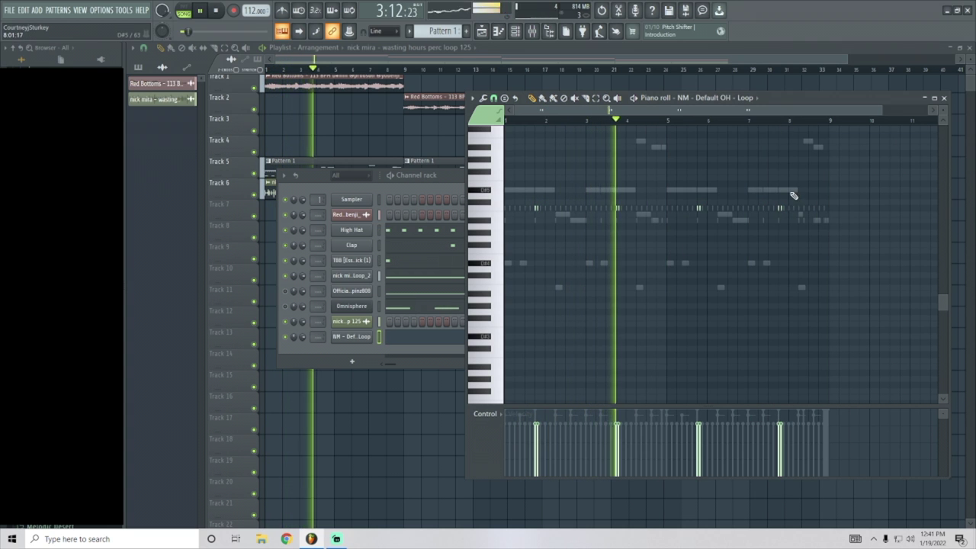
pyautogui.scroll(1, 535, 214)
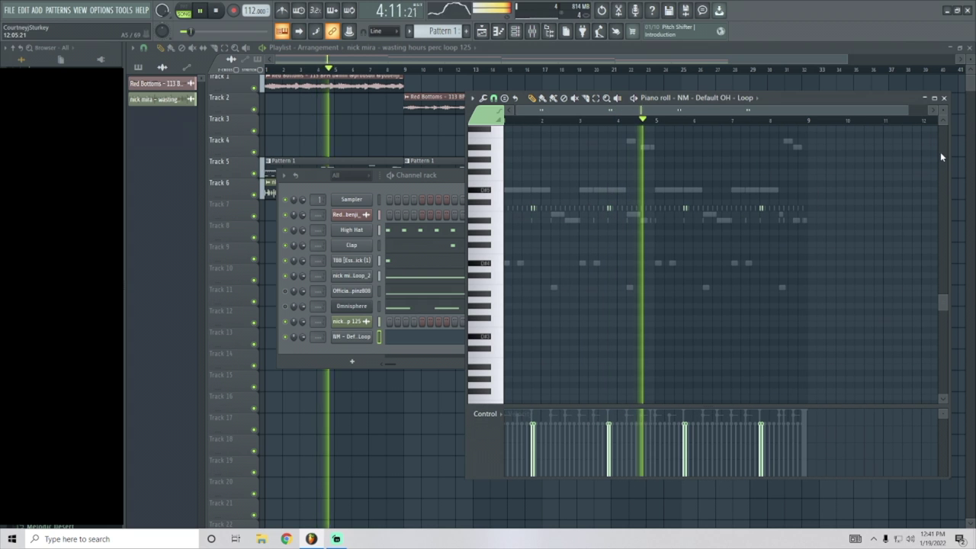
# - Look over the High Hat and Clap notes in the piano roll and delete the empty Sampler channel
pyautogui.doubleClick(804, 206)
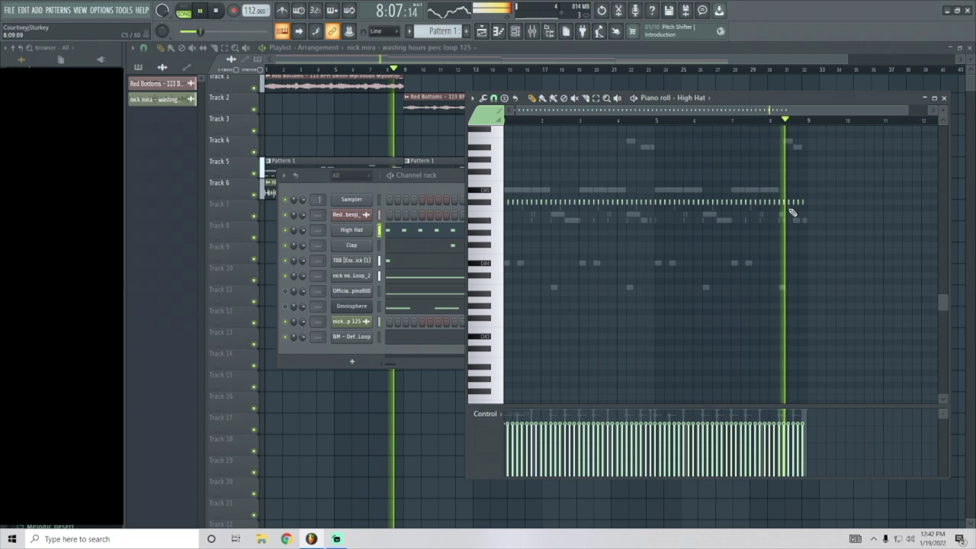
pyautogui.doubleClick(789, 214)
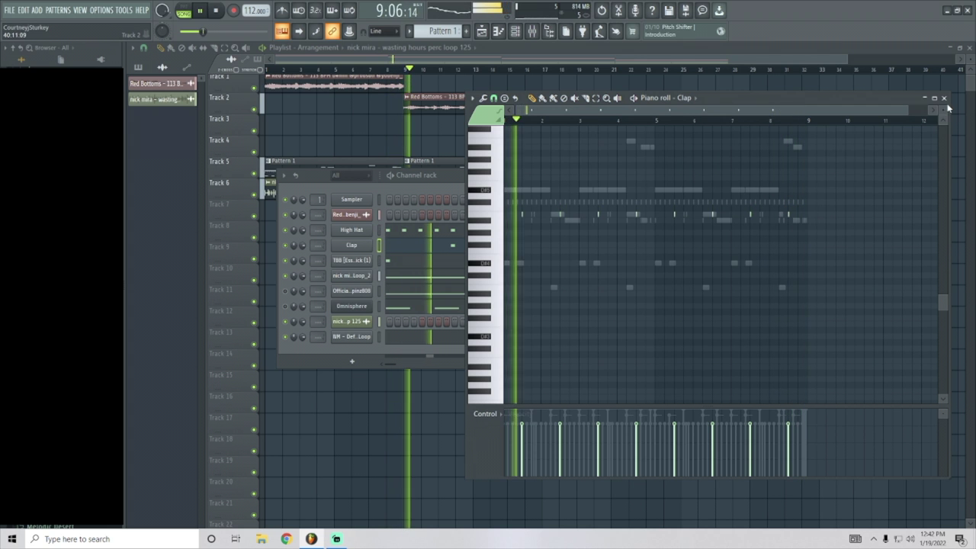
pyautogui.press('F7')
pyautogui.press('space')
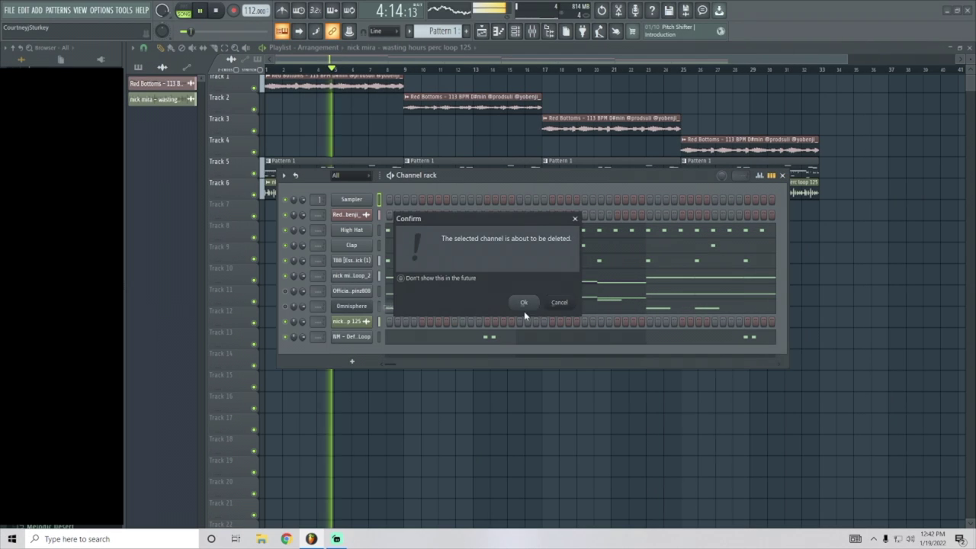
pyautogui.click(524, 305)
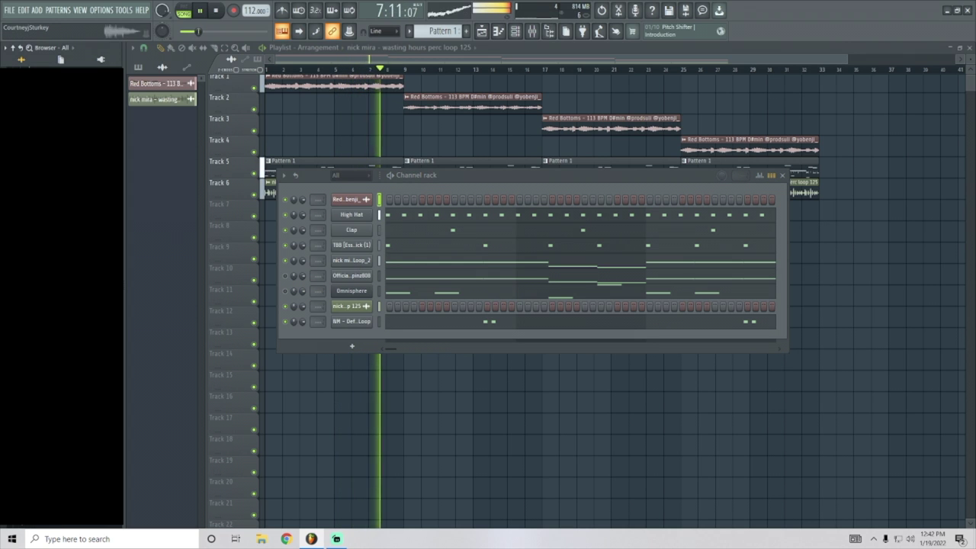
# - Load the NM - Flake Snare sample into a new sampler channel
pyautogui.rightClick(87, 256)
pyautogui.click(138, 270)
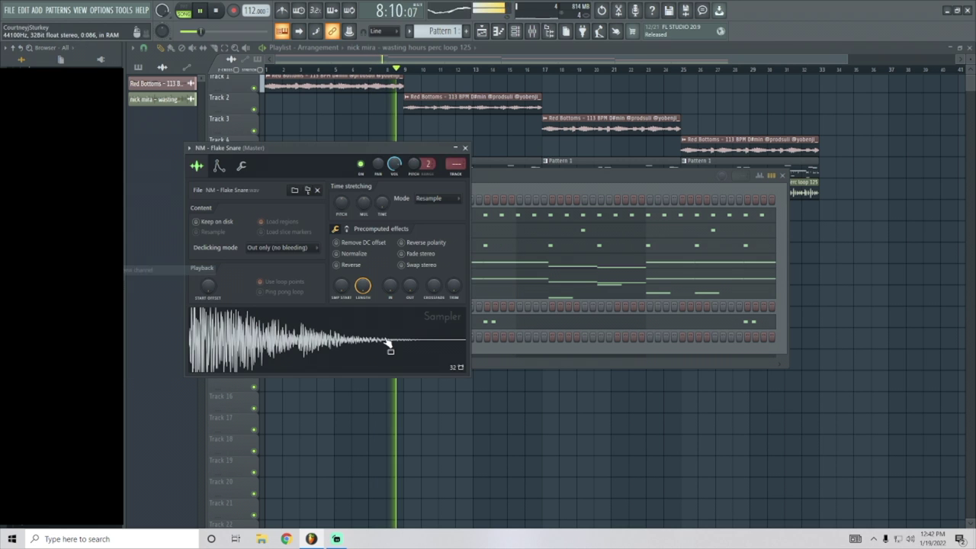
pyautogui.click(461, 149)
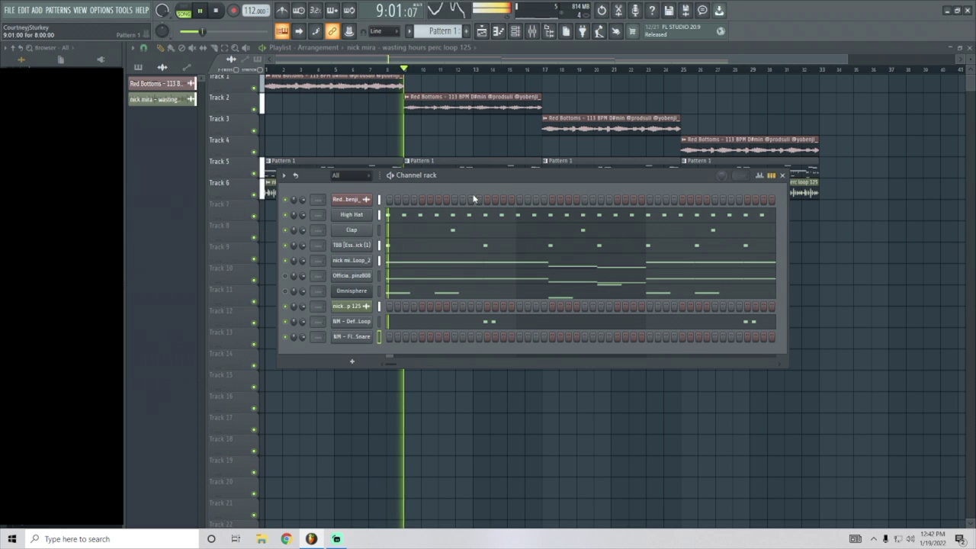
# - Program Flake Snare hits on steps 19, 29 and 30, removing the trial hits on steps 7 and 23
pyautogui.click(487, 336)
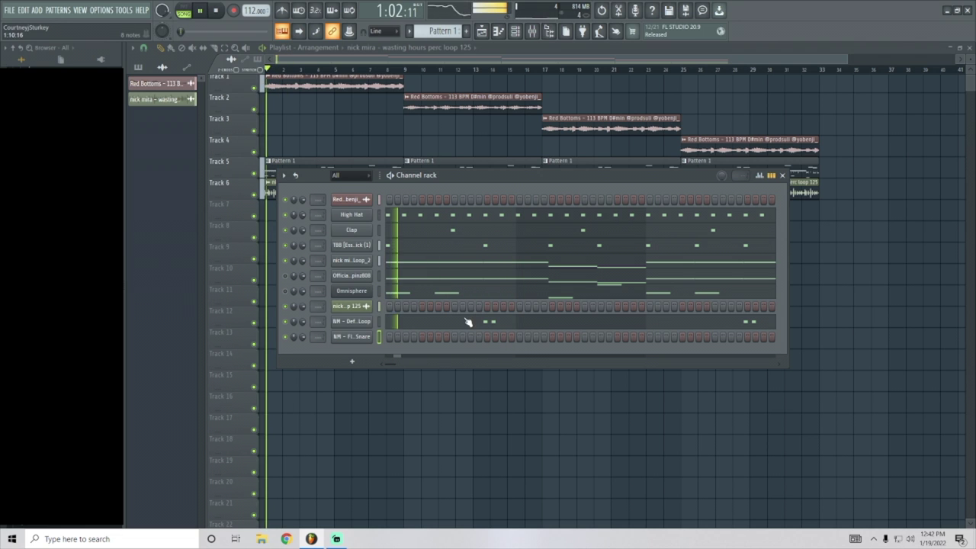
pyautogui.click(536, 337)
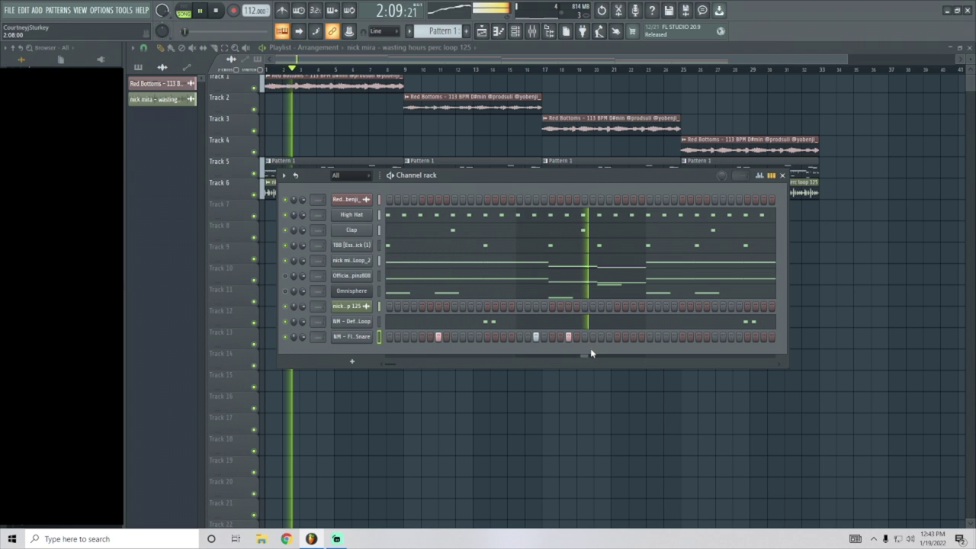
pyautogui.rightClick(440, 337)
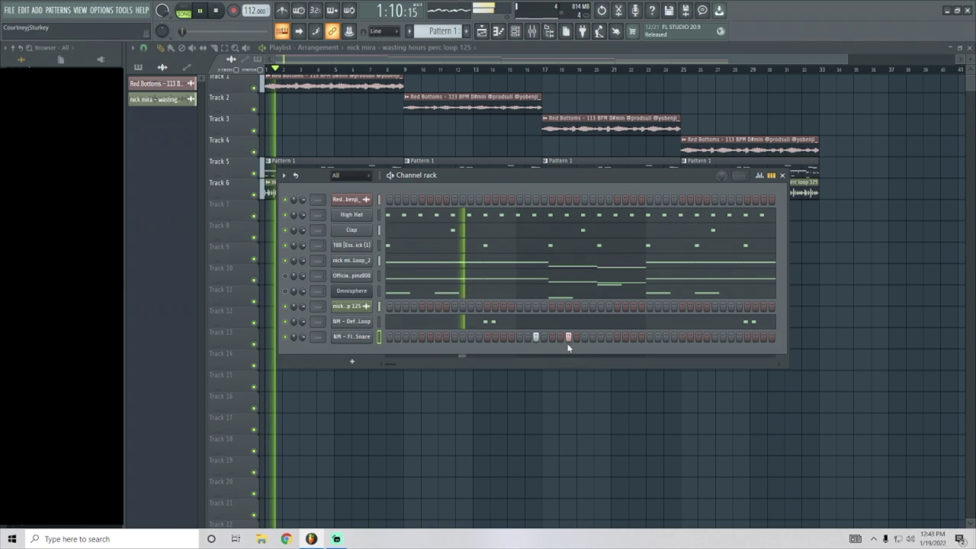
pyautogui.click(566, 324)
pyautogui.click(944, 98)
pyautogui.press('space')
pyautogui.press('space')
pyautogui.click(576, 325)
pyautogui.press('F7')
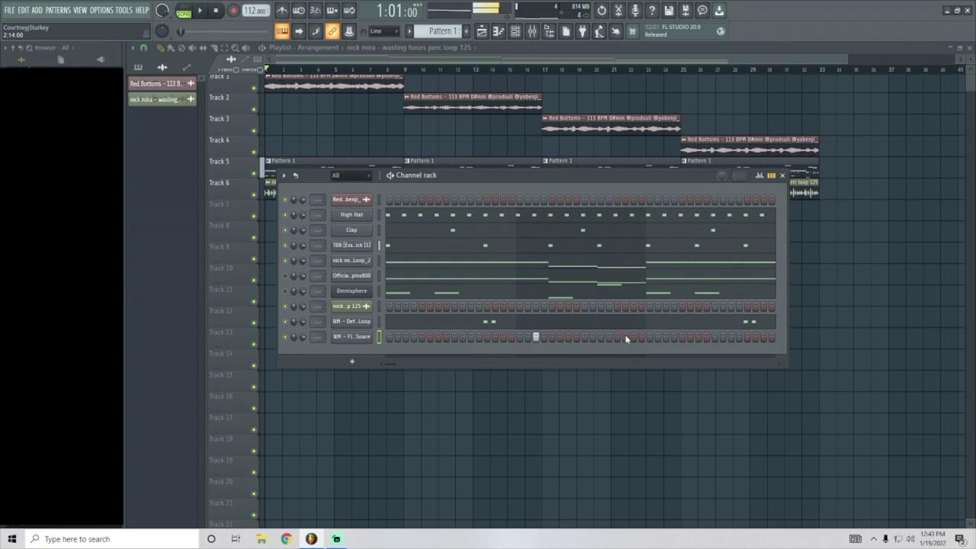
pyautogui.press('space')
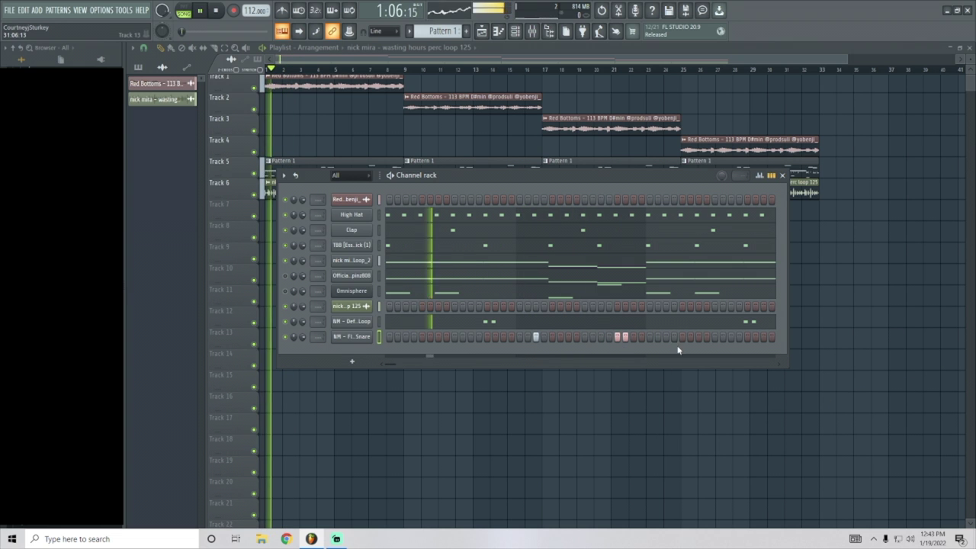
# - In the piano roll, repeat the two-bar Flake Snare pattern through bar 8 and clear the selection
pyautogui.rightClick(367, 337)
pyautogui.click(394, 337)
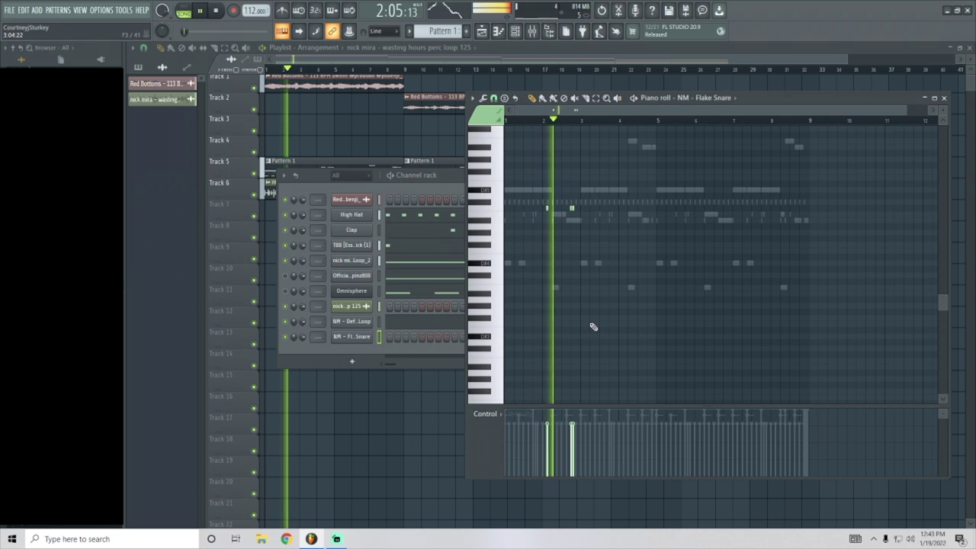
pyautogui.click(488, 414)
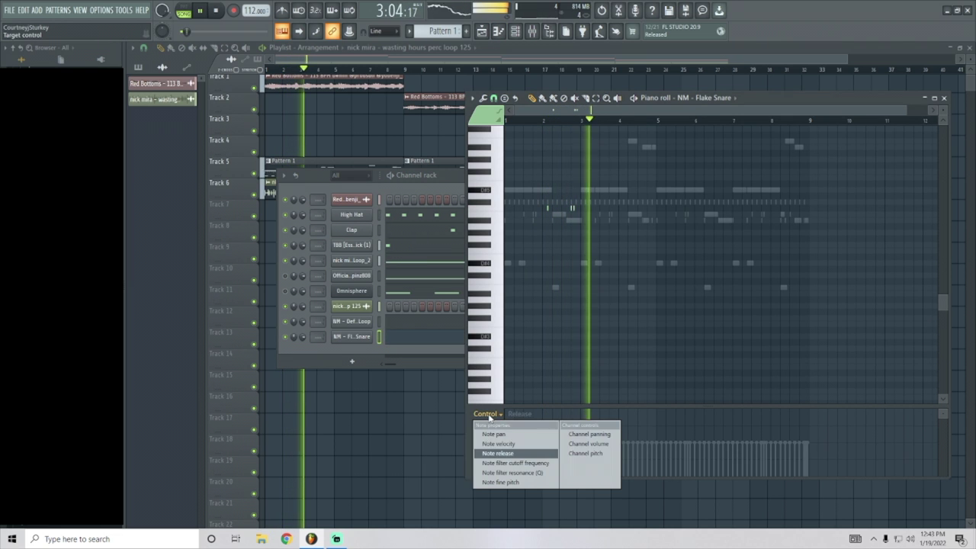
pyautogui.click(501, 440)
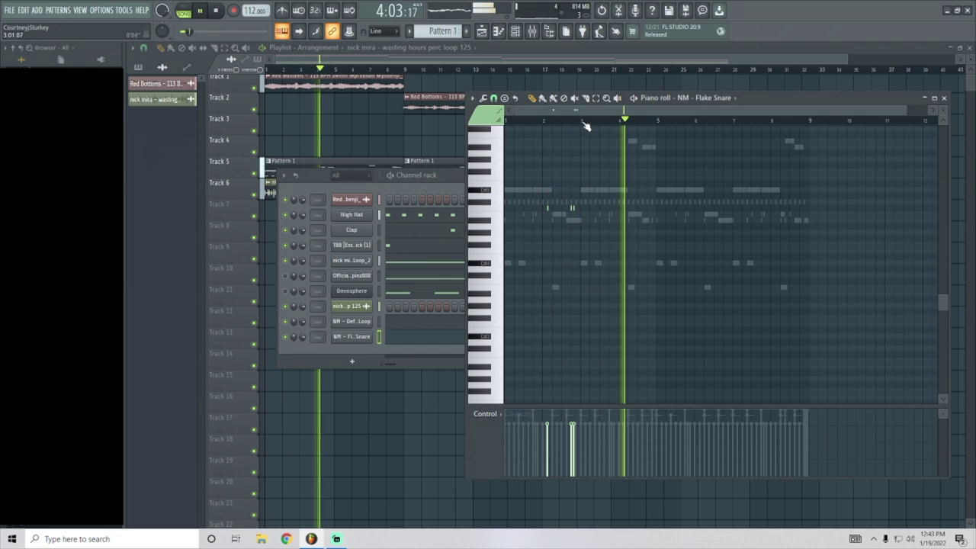
pyautogui.moveTo(583, 122); pyautogui.dragTo(446, 148)
pyautogui.hotkey('ctrl', 'b')
pyautogui.hotkey('ctrl', 'b')
pyautogui.hotkey('ctrl', 'b')
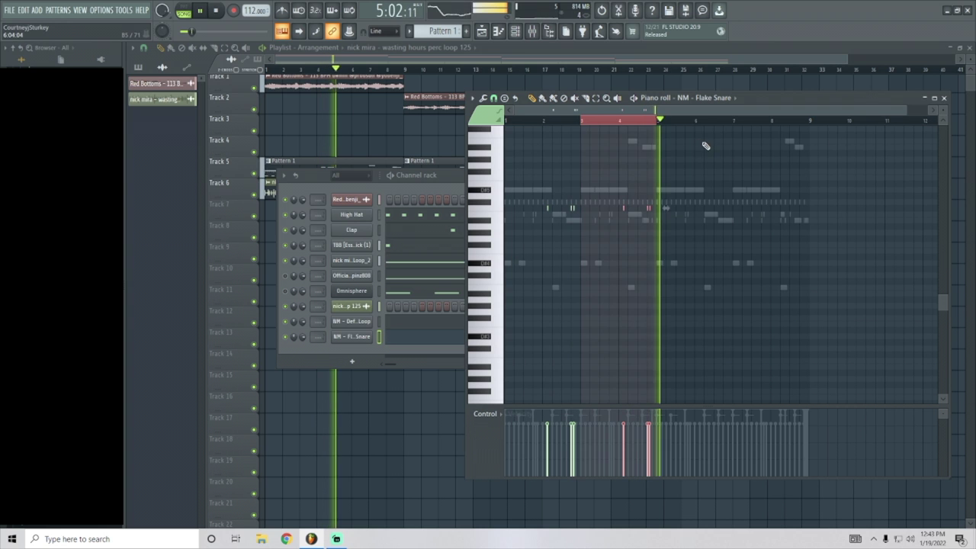
pyautogui.hotkey('ctrl', 'd')
# - Delete the three Flake Snare notes in bar 4
pyautogui.rightClick(653, 216)
pyautogui.rightClick(649, 208)
pyautogui.rightClick(623, 209)
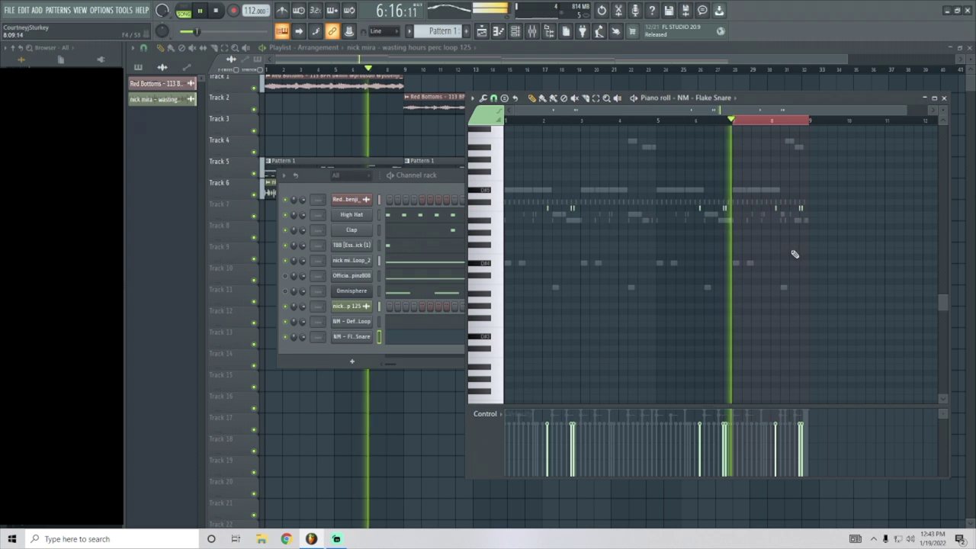
# - Replace the last Flake Snare note of bar 8 with a half-step note (0:00:12) nearer the end of the bar
pyautogui.hscroll(1, 808, 201)
pyautogui.scroll(1, 800, 202)
pyautogui.scroll(3, 801, 206)
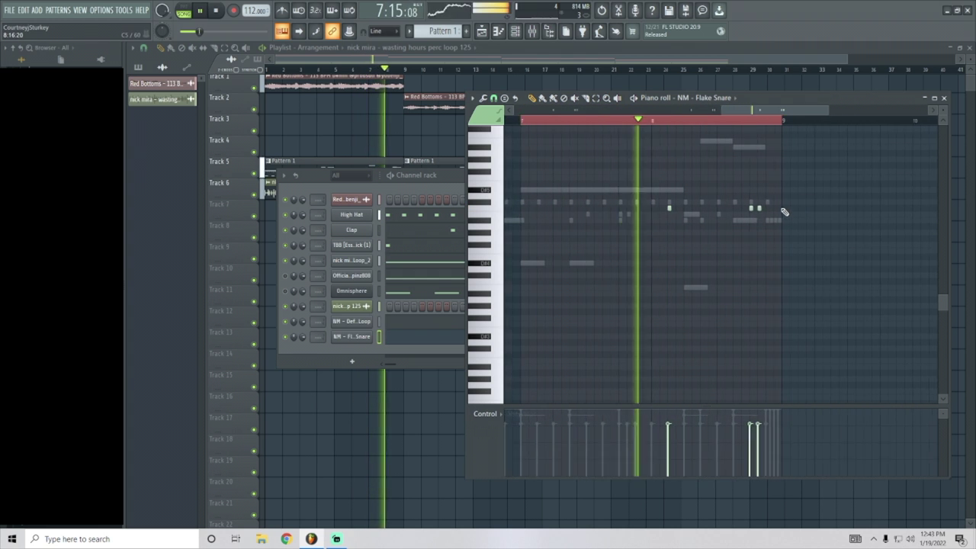
pyautogui.click(772, 208)
pyautogui.press('space')
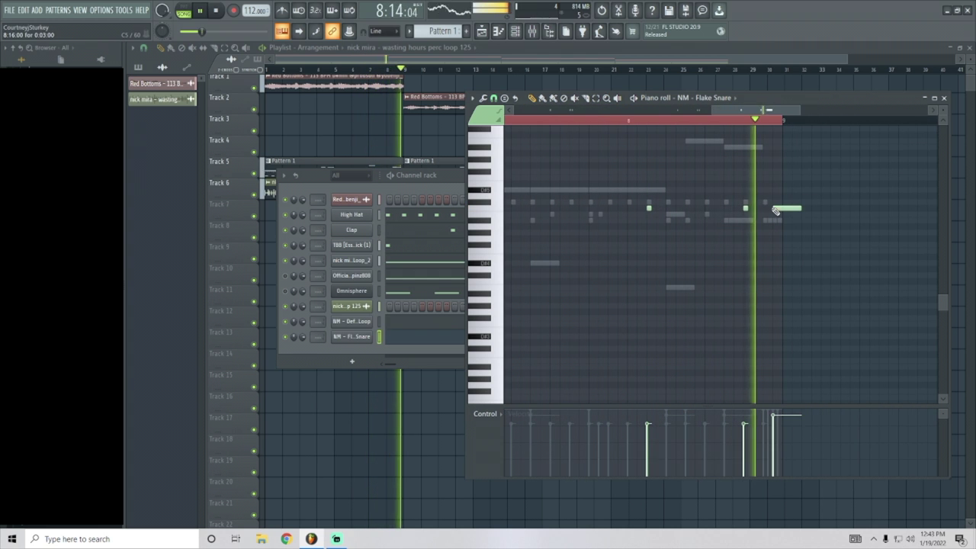
pyautogui.scroll(3, 774, 209)
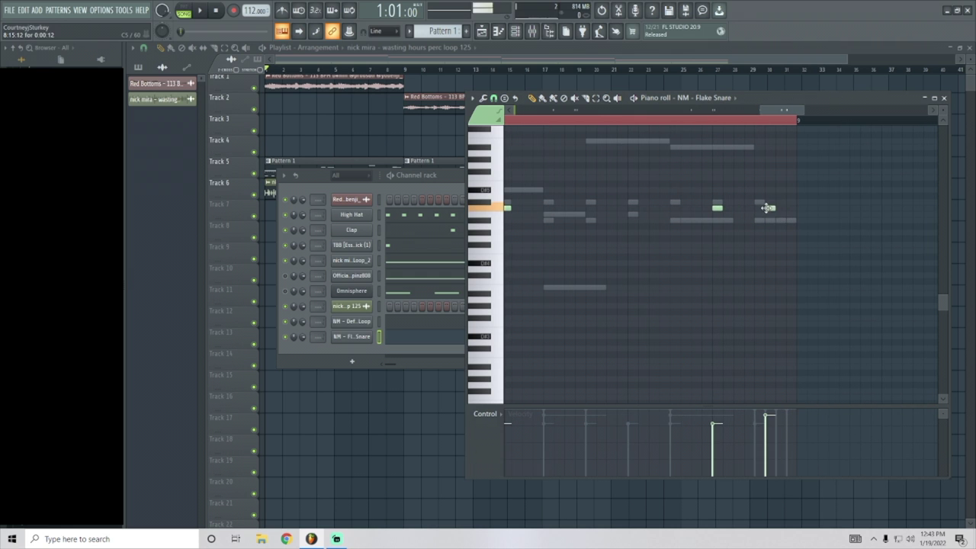
pyautogui.press('space')
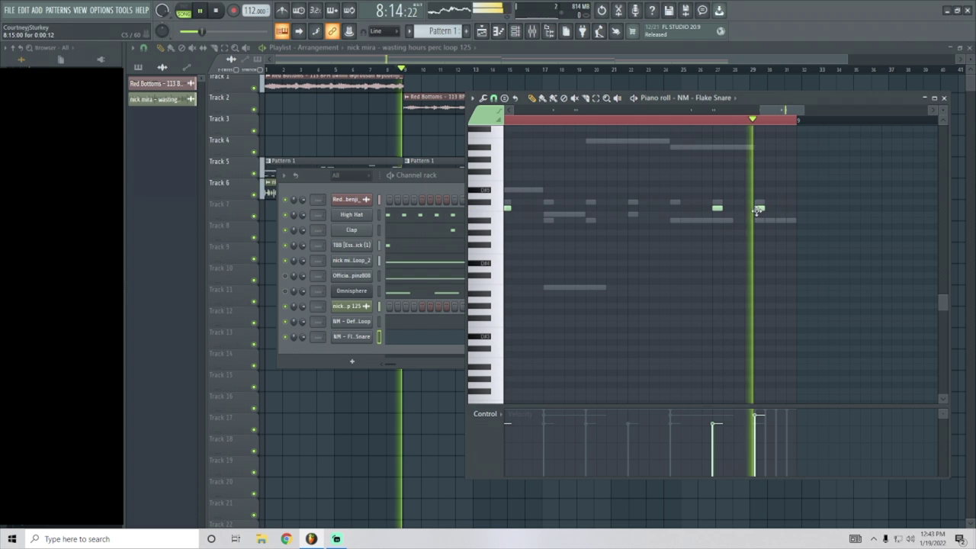
pyautogui.moveTo(760, 207); pyautogui.dragTo(771, 208)
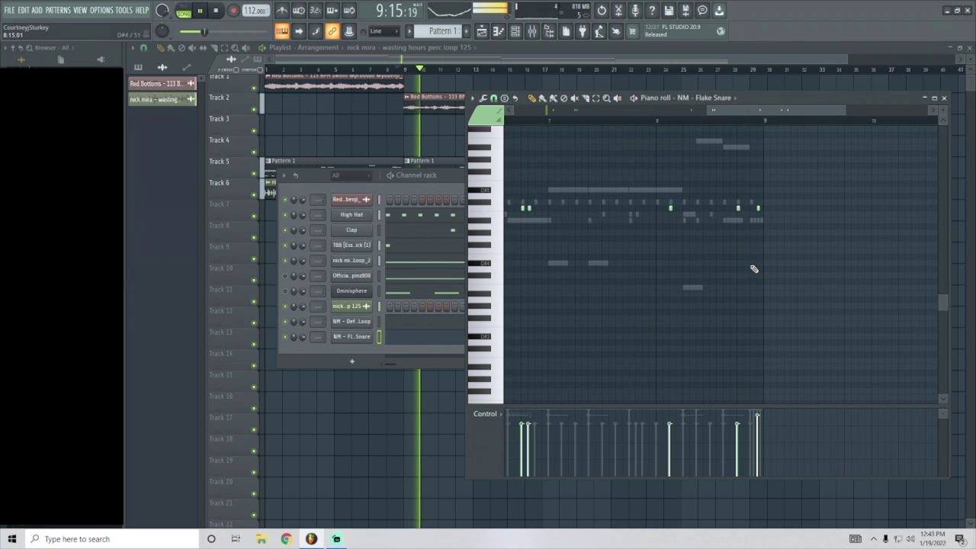
# - Select all the Flake Snare notes and raise their velocity
pyautogui.hotkey('ctrl', 's')
pyautogui.click(450, 258)
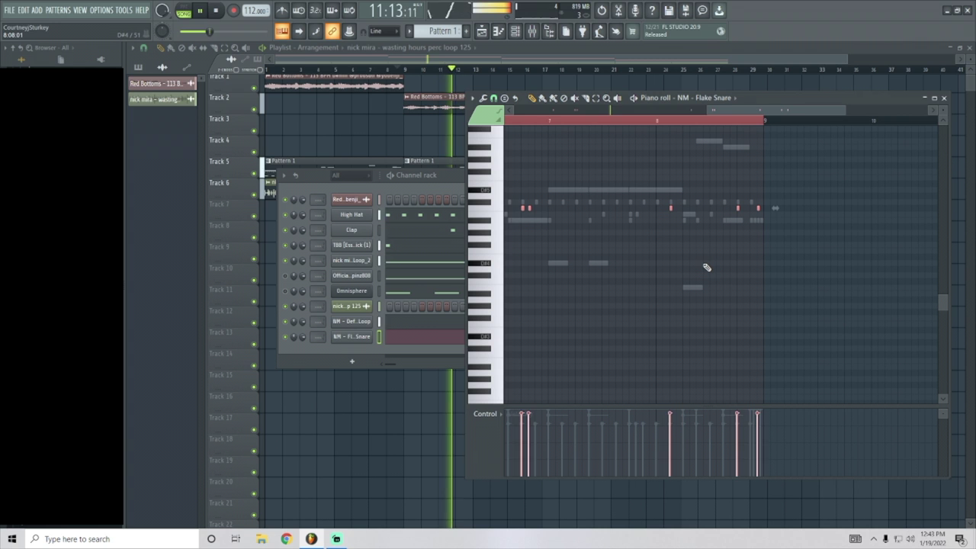
pyautogui.hotkey('ctrl', 'z')
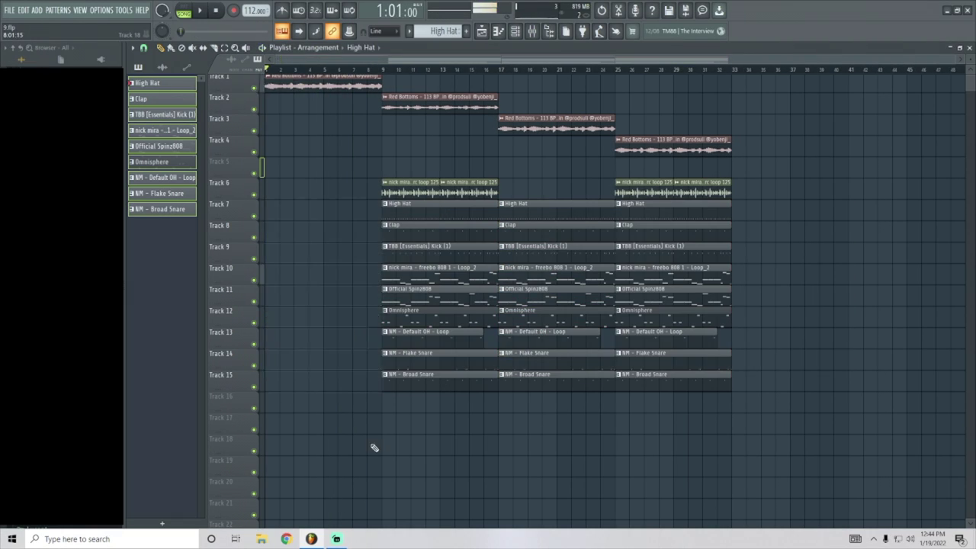
pyautogui.moveTo(536, 158); pyautogui.dragTo(420, 204)
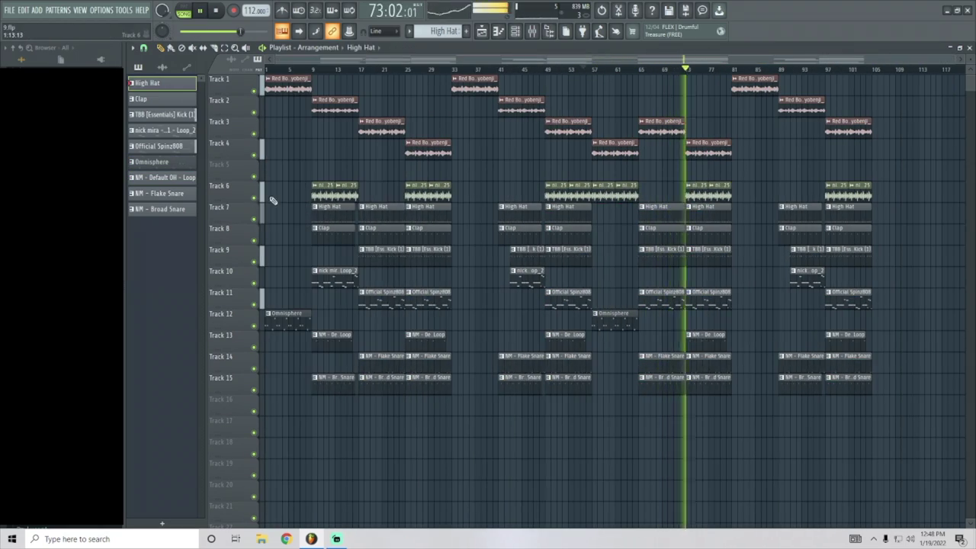
# - Review the mixer track levels, close the mixer and channel rack, and examine the whole arrangement in the playlist
pyautogui.press('F6')
pyautogui.press('F9')
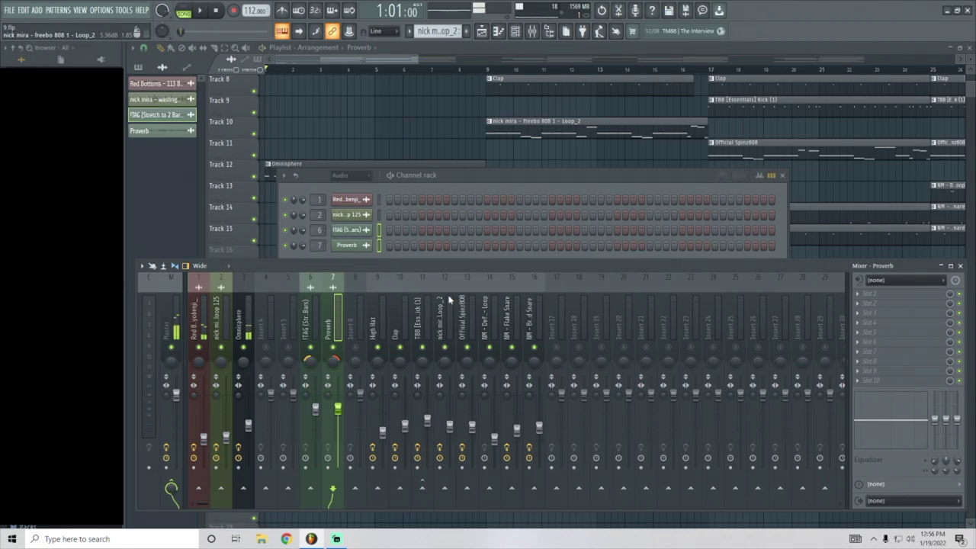
pyautogui.click(782, 175)
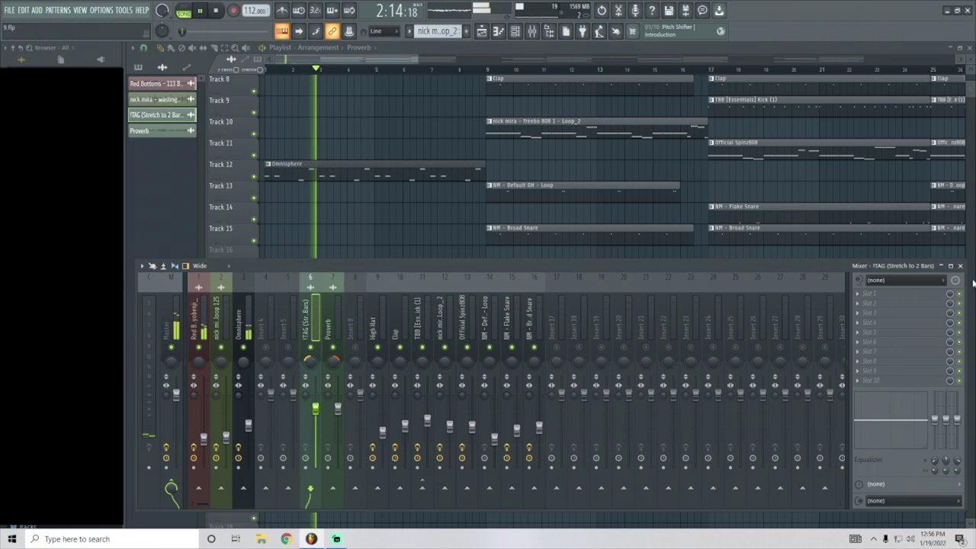
pyautogui.click(961, 266)
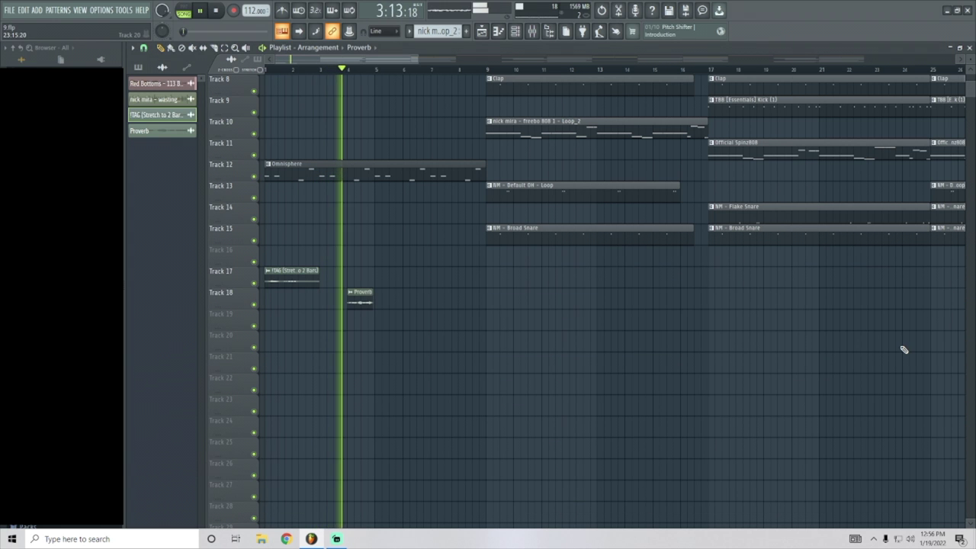
pyautogui.scroll(-2, 496, 378)
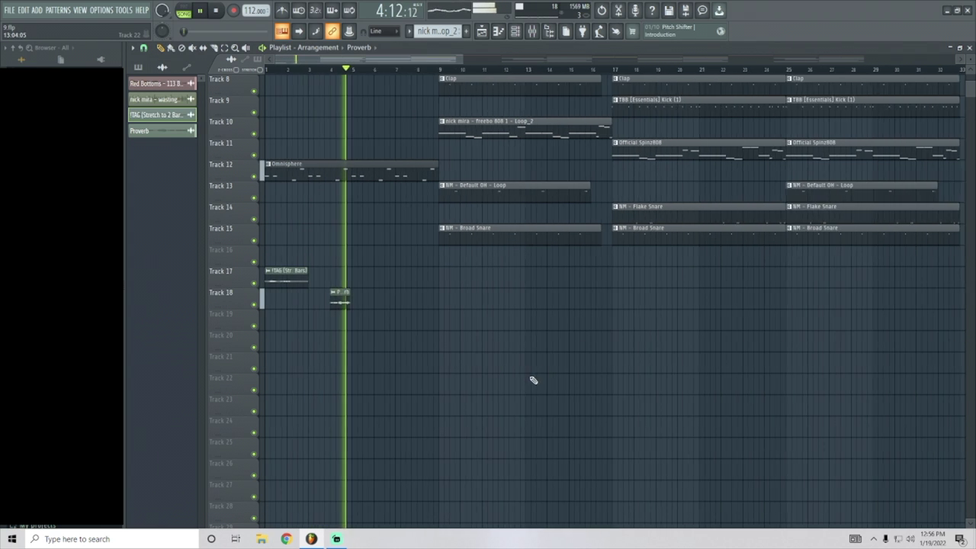
pyautogui.scroll(-5, 538, 370)
pyautogui.scroll(-2, 545, 355)
pyautogui.scroll(-1, 544, 356)
pyautogui.scroll(6, 534, 356)
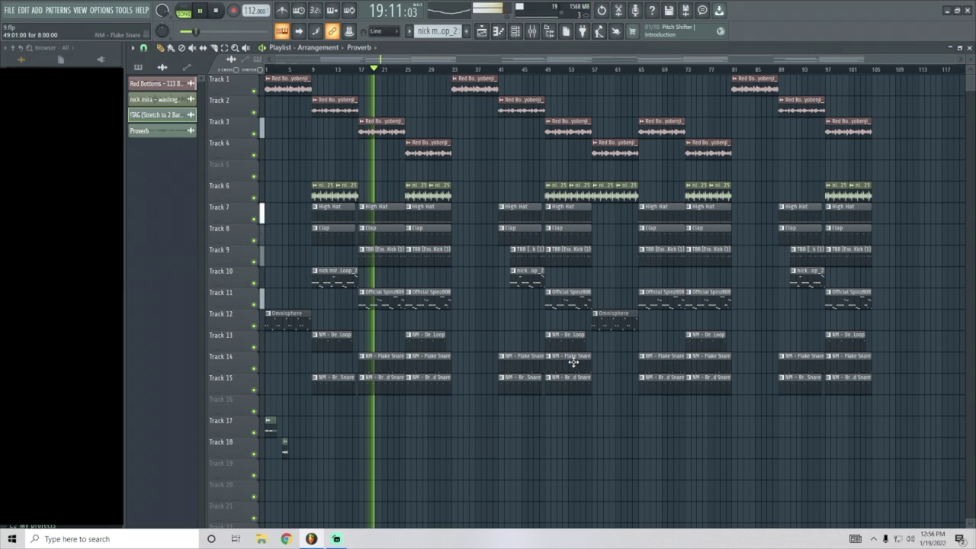
# - Check the NM - Flake Snare track's level in the mixer, close the mixer and dismiss the Chrome profile window
pyautogui.press('F9')
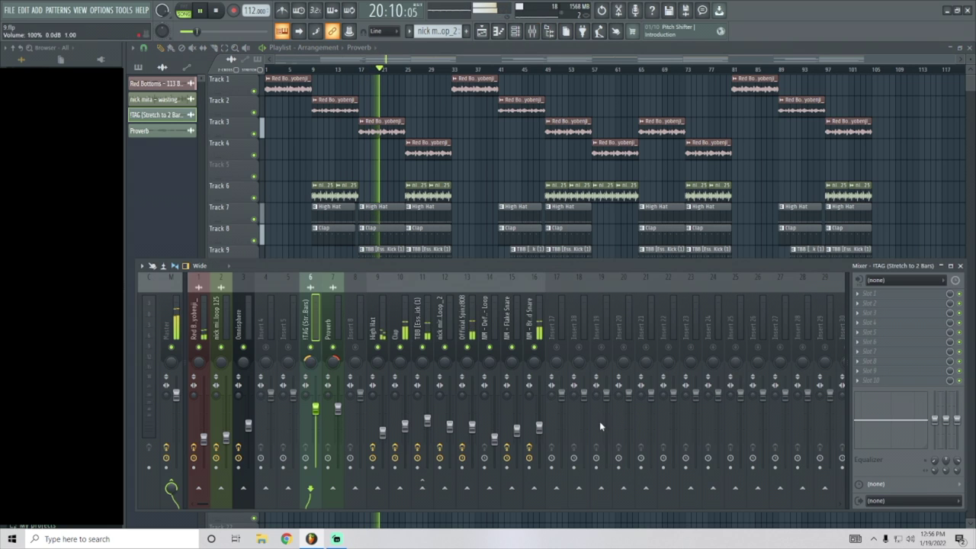
pyautogui.click(516, 431)
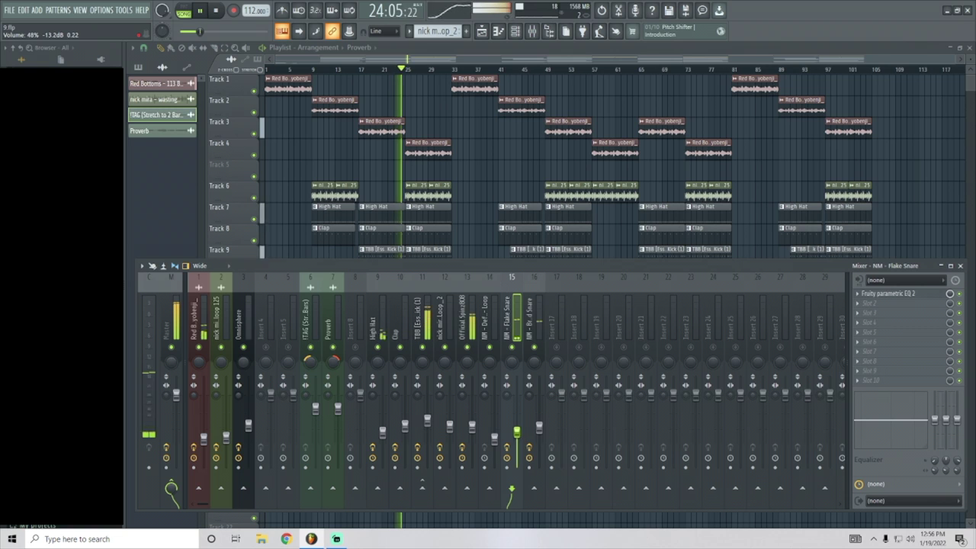
pyautogui.click(960, 265)
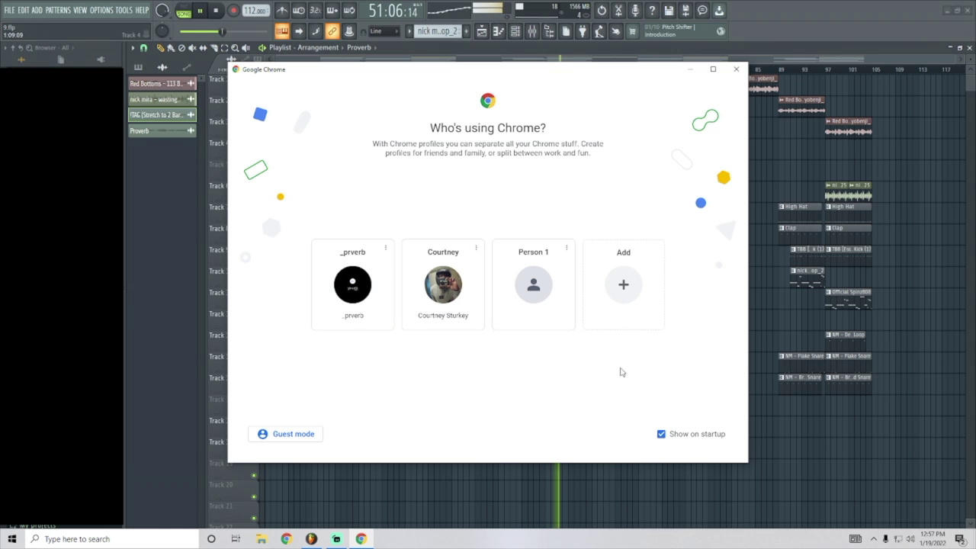
pyautogui.click(735, 70)
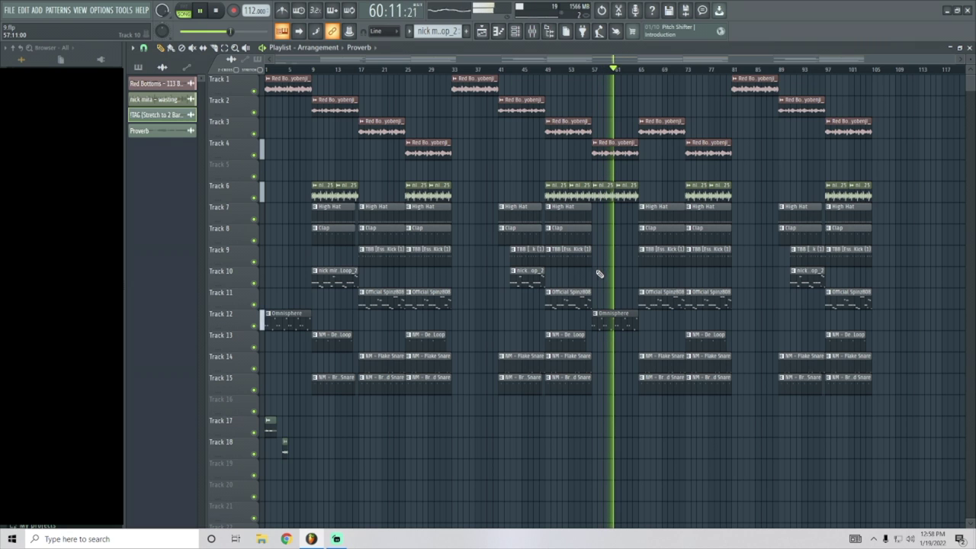
# - Copy the two vocal tag clips on Tracks 17 and 18 to the final section starting at bar 97
pyautogui.moveTo(300, 430); pyautogui.dragTo(826, 429)
pyautogui.scroll(1, 863, 424)
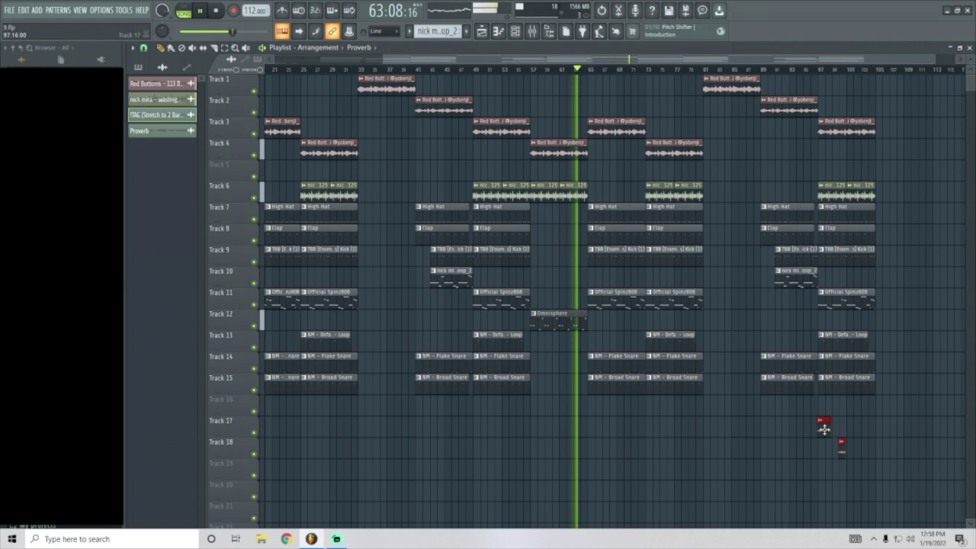
pyautogui.scroll(1, 827, 428)
pyautogui.scroll(-1, 828, 429)
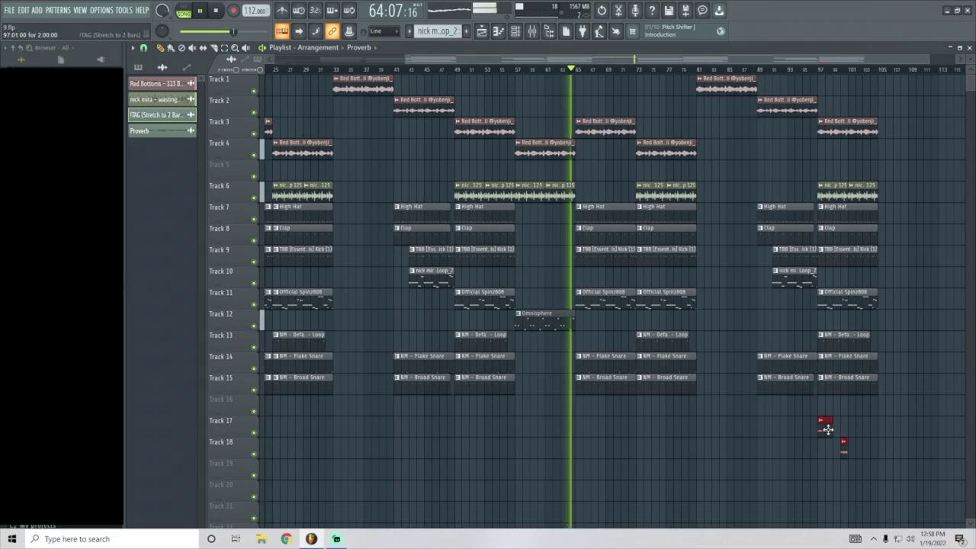
pyautogui.scroll(3, 856, 425)
pyautogui.scroll(-3, 857, 425)
pyautogui.scroll(-2, 816, 443)
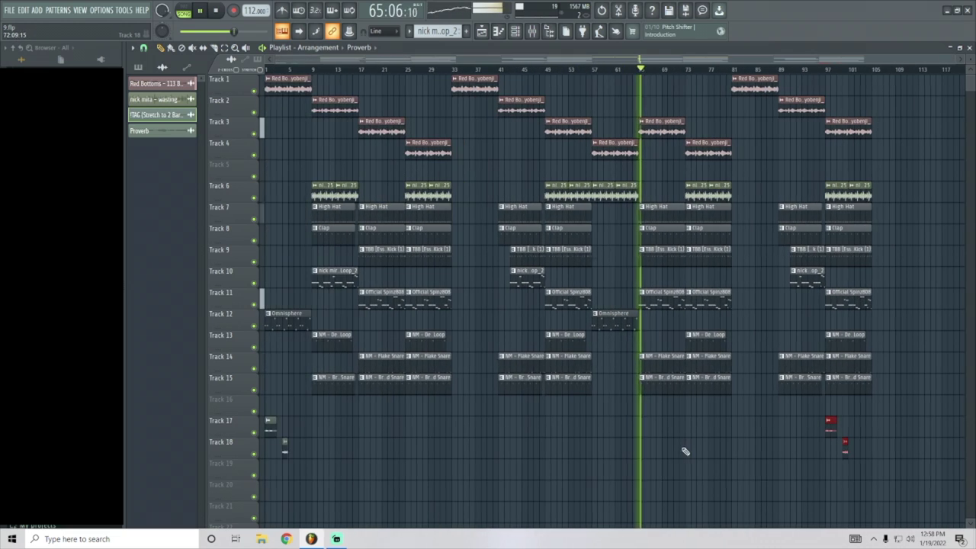
# - Select every clip in the playlist arrangement and bring up the project's export format choices
pyautogui.scroll(1, 468, 171)
pyautogui.scroll(1, 469, 171)
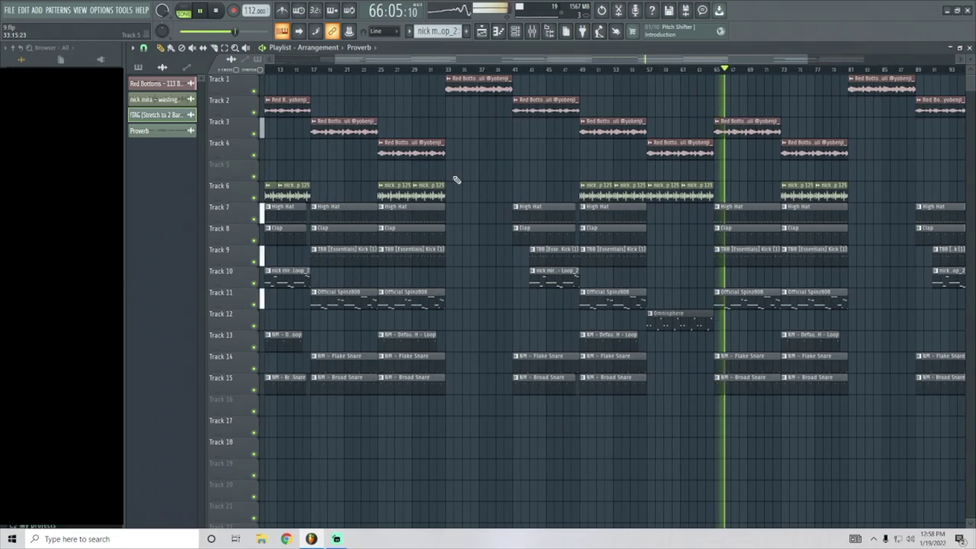
pyautogui.hotkey('ctrl', 'a')
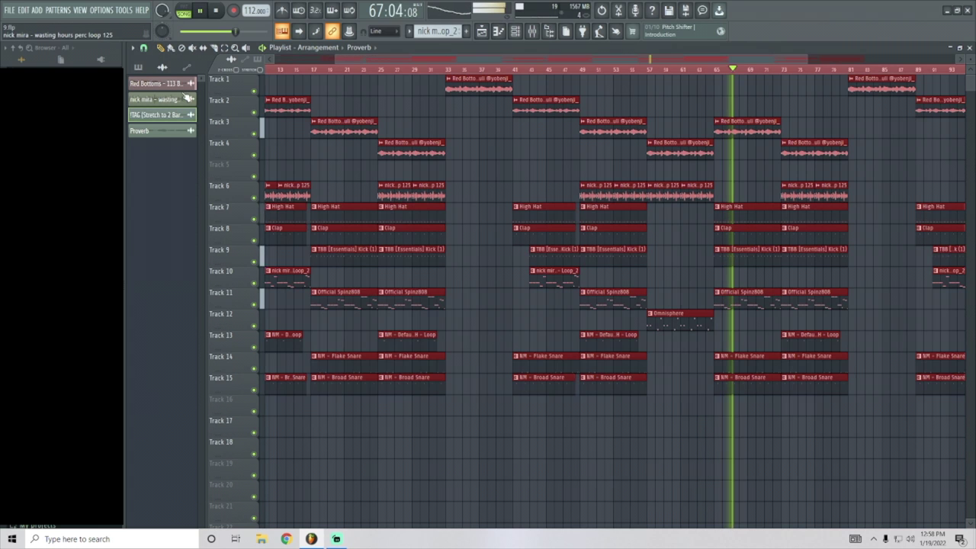
pyautogui.click(10, 10)
pyautogui.moveTo(135, 99)
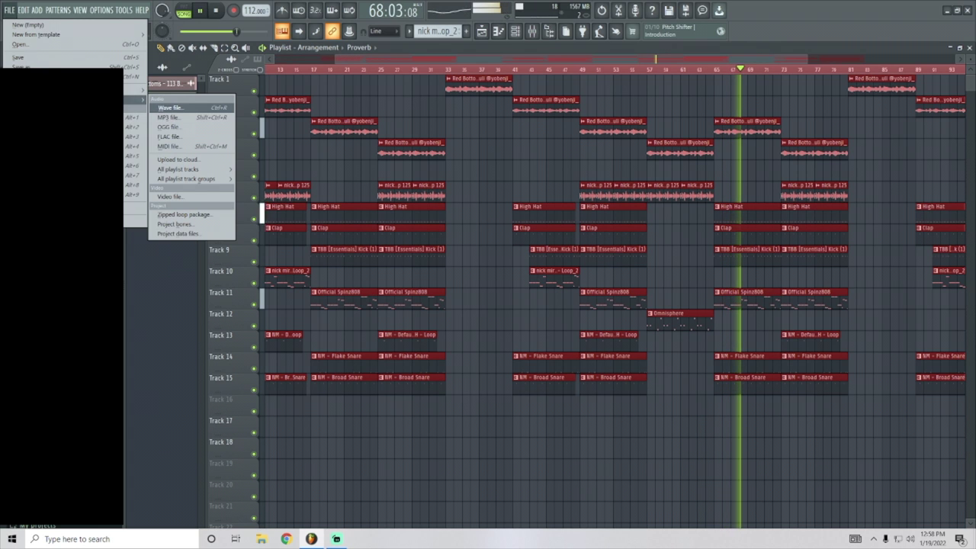